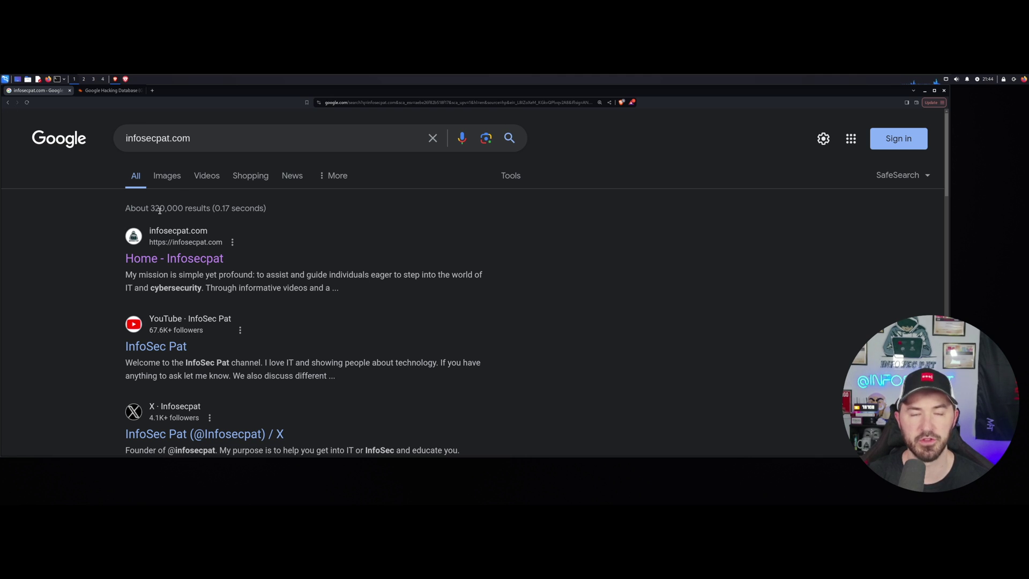
# Open the Home - Infosecpat result in a new tab, then return to the 320,000 Google results.
pyautogui.doubleClick(178, 206)
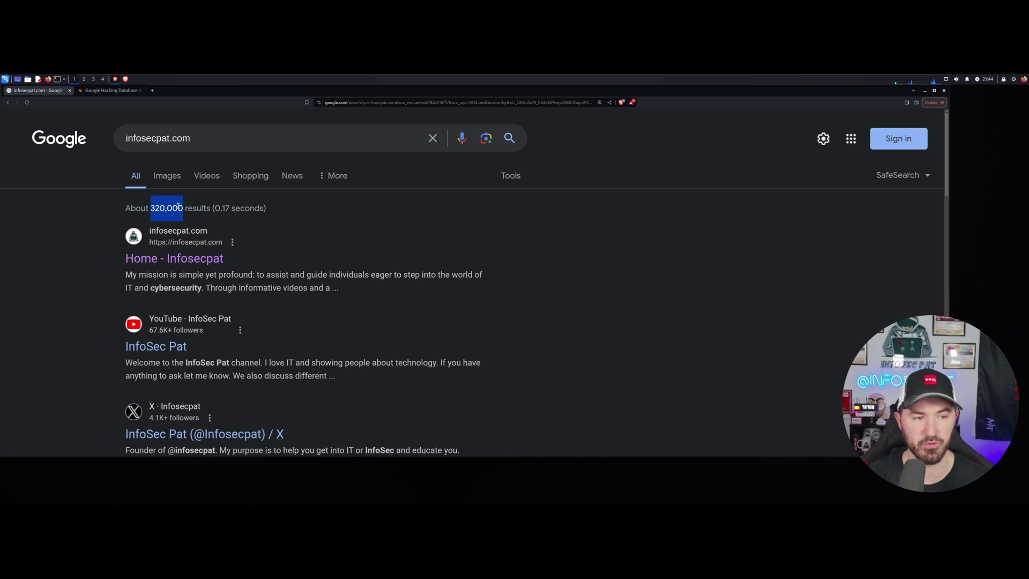
pyautogui.hotkey('ctrl', '+')
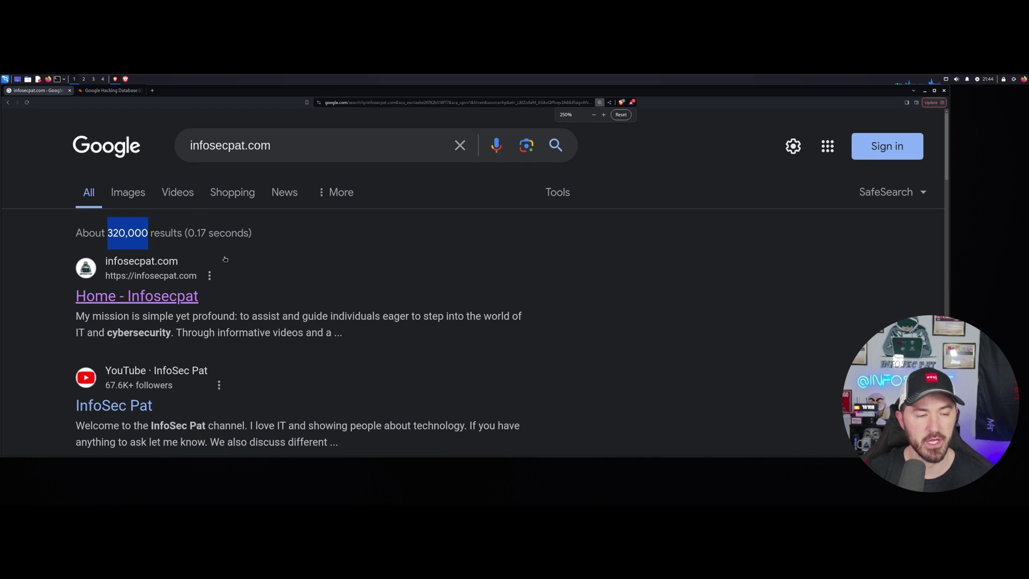
pyautogui.rightClick(197, 302)
pyautogui.click(213, 304)
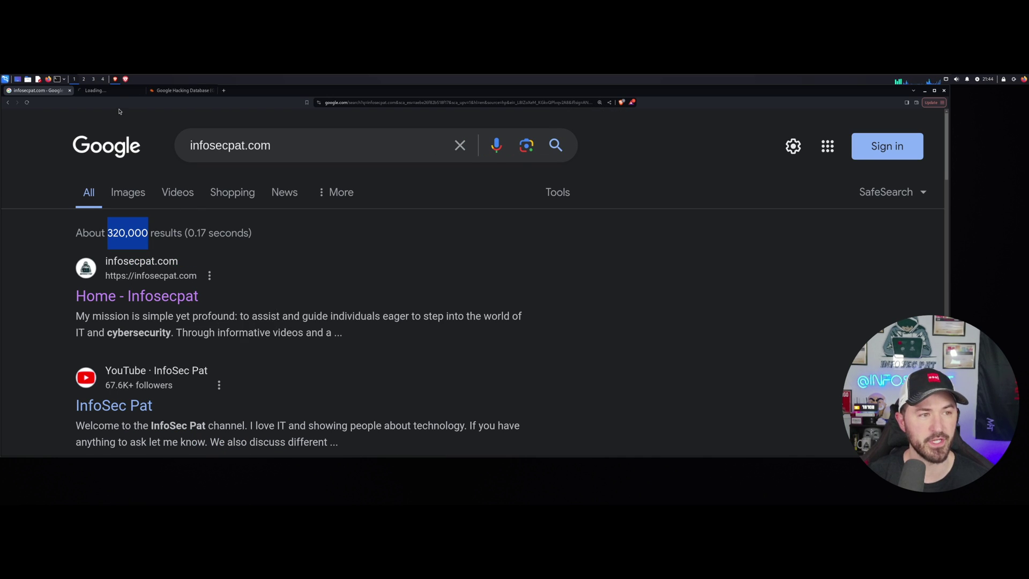
pyautogui.click(101, 90)
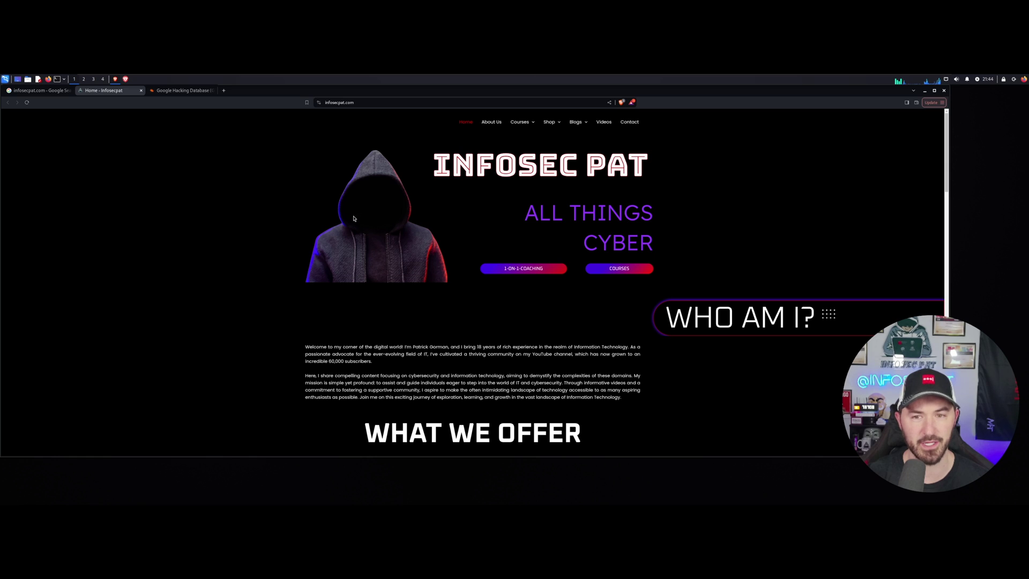
pyautogui.click(40, 90)
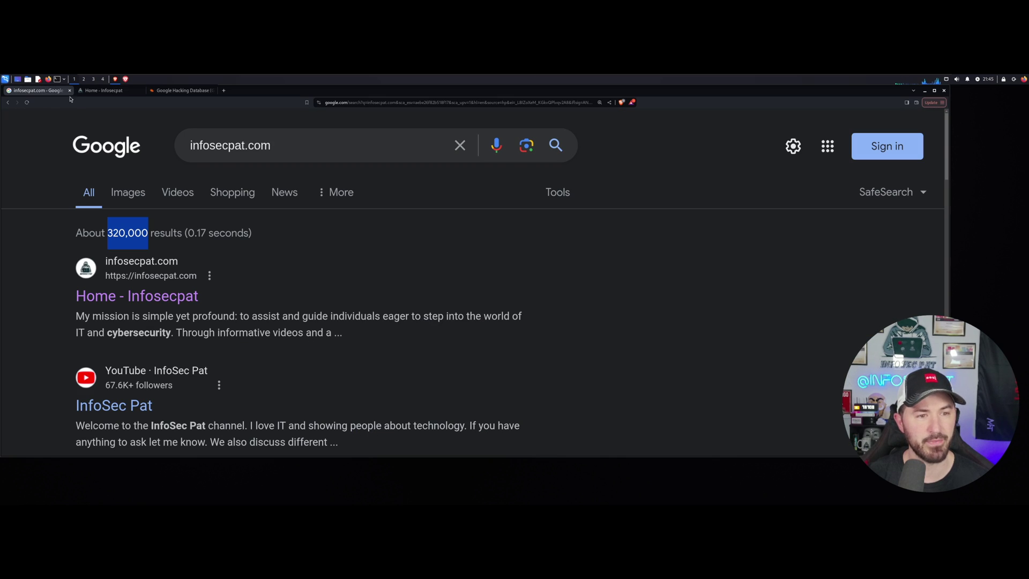
# Prefix the query with site: to search site:infosecpat.com, cutting the hits to 10.
pyautogui.click(196, 144)
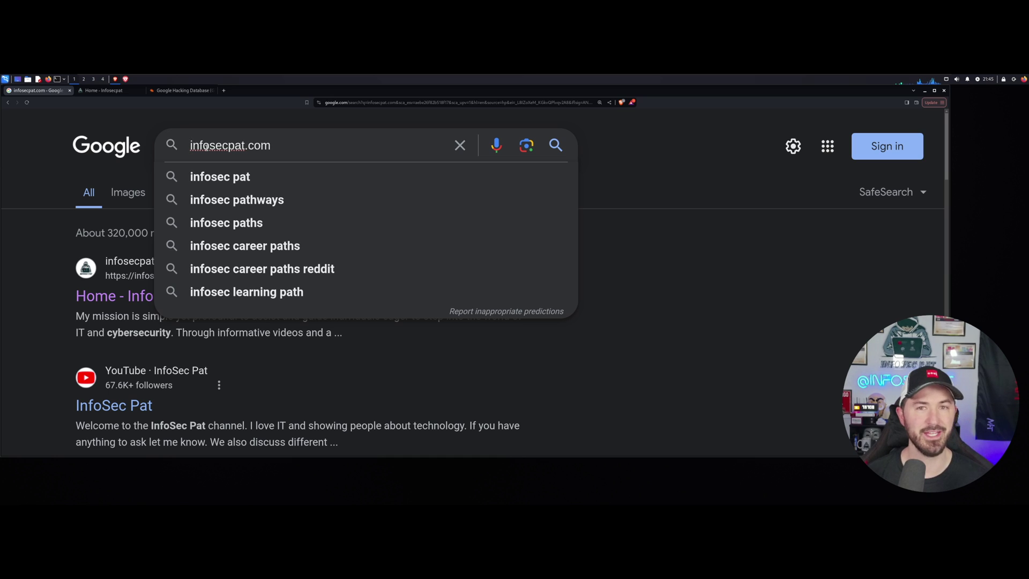
pyautogui.write('site:')
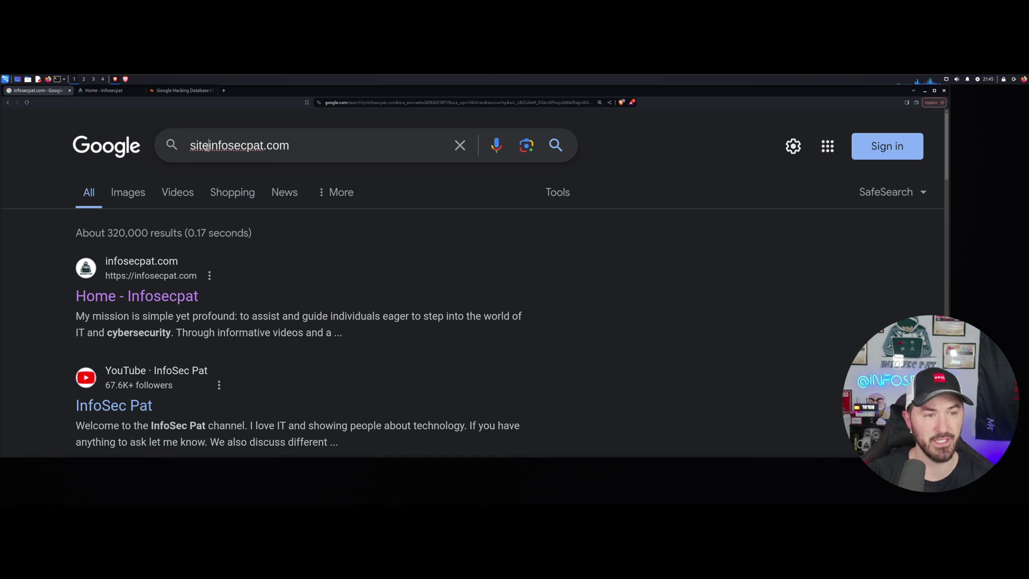
pyautogui.press('Return')
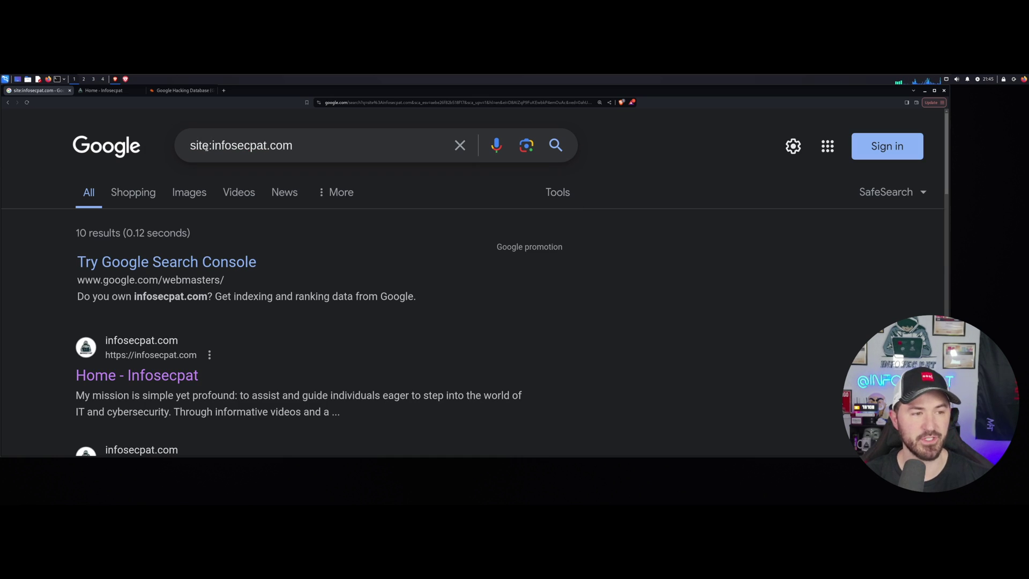
pyautogui.moveTo(196, 239); pyautogui.dragTo(75, 237)
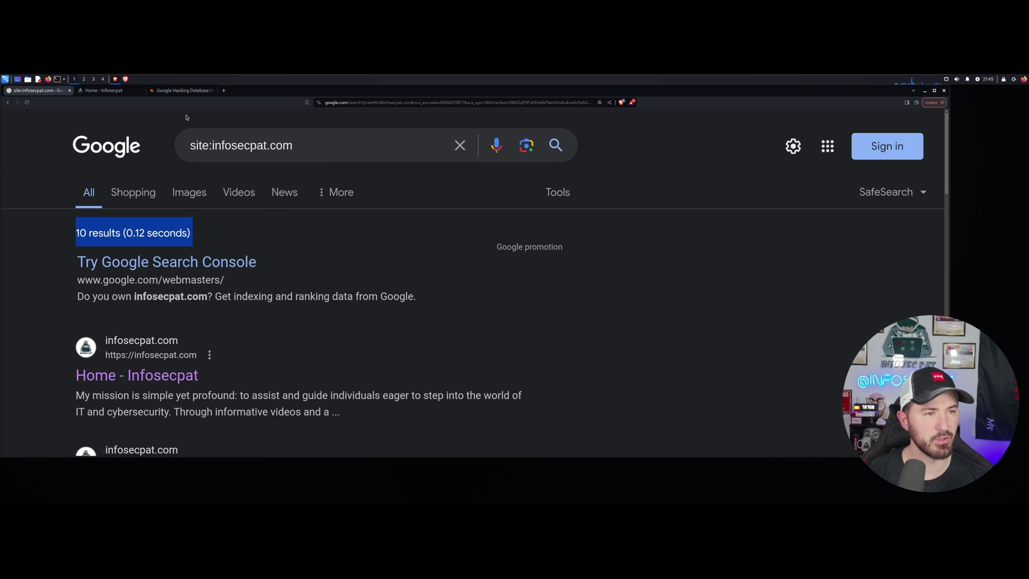
# Scroll through Infosecpat's About Us page enlarged, then go back to the site:infosecpat.com results.
pyautogui.click(102, 91)
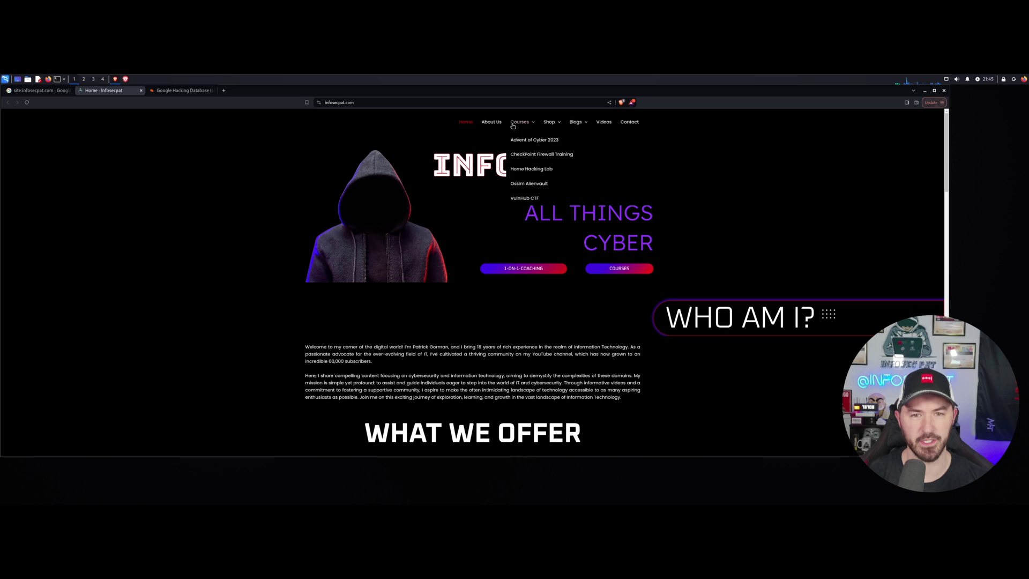
pyautogui.click(491, 121)
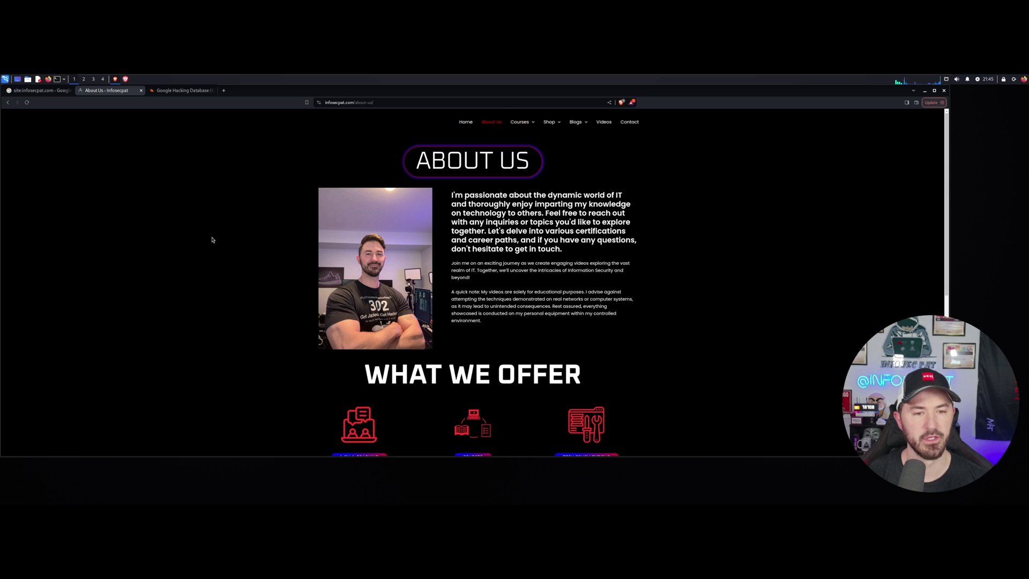
pyautogui.hotkey('ctrl', '+')
pyautogui.hotkey('ctrl', '+')
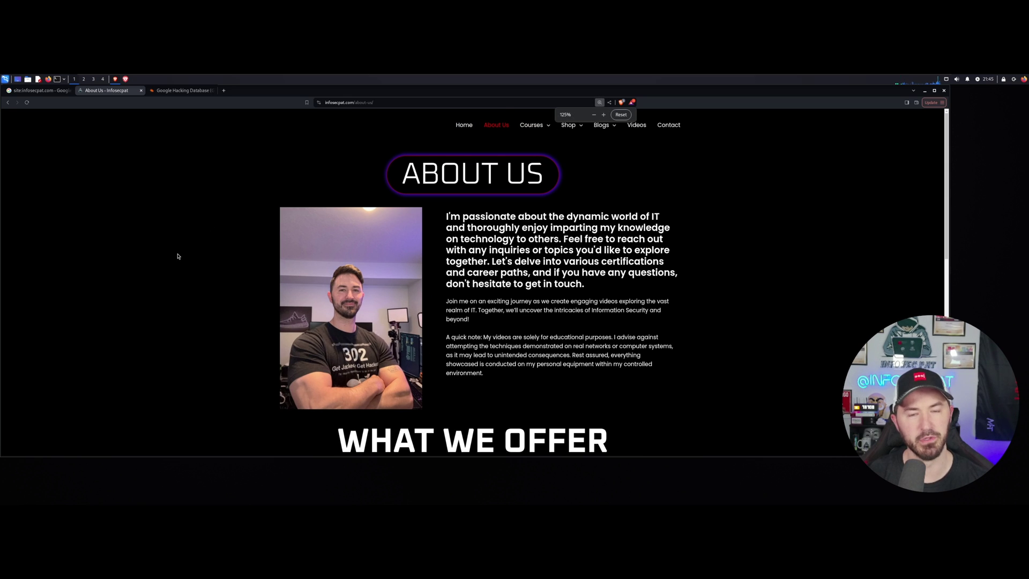
pyautogui.scroll(-2, 181, 262)
pyautogui.scroll(-3, 181, 264)
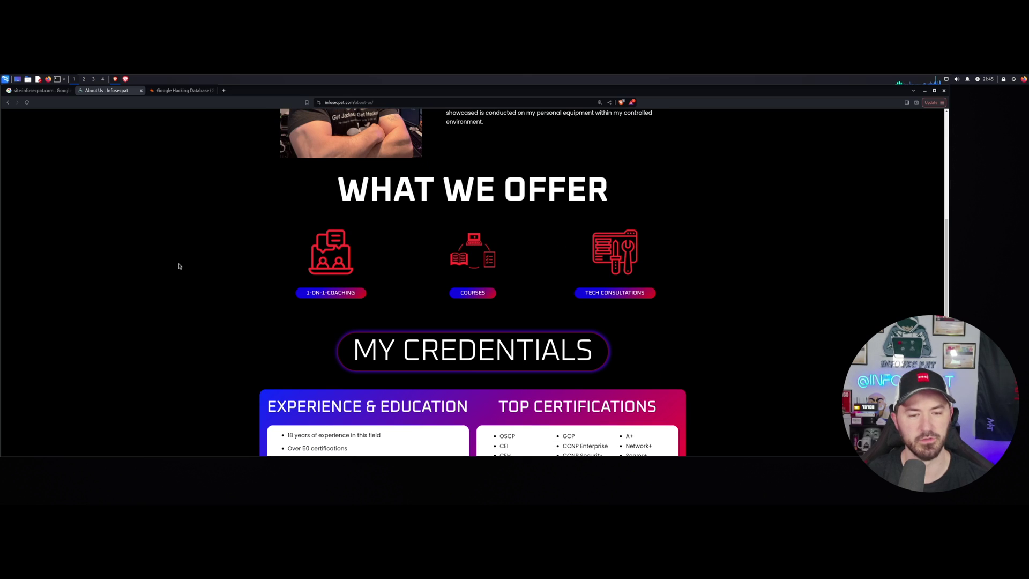
pyautogui.scroll(-3, 180, 273)
pyautogui.scroll(-2, 177, 289)
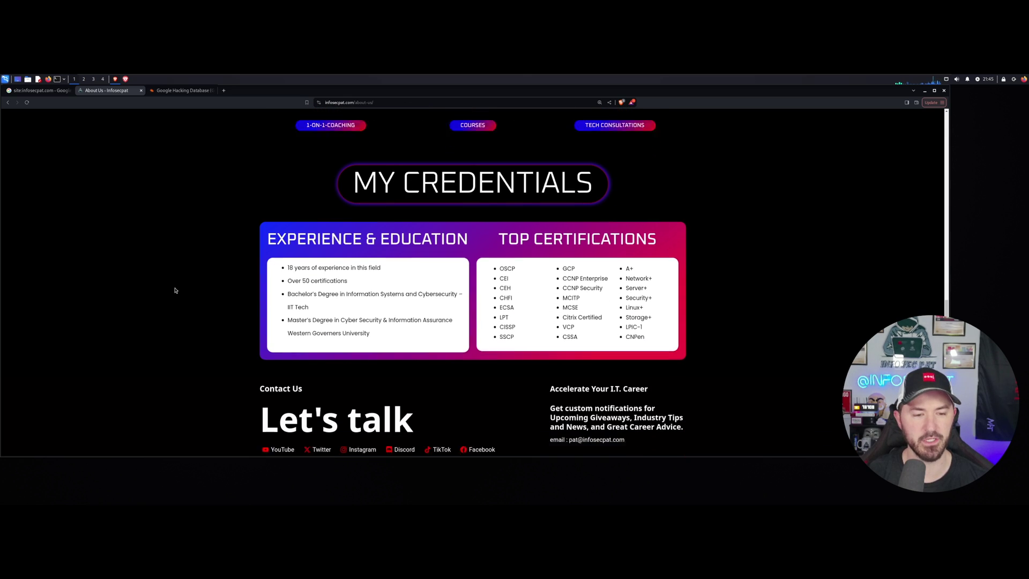
pyautogui.scroll(10, 177, 276)
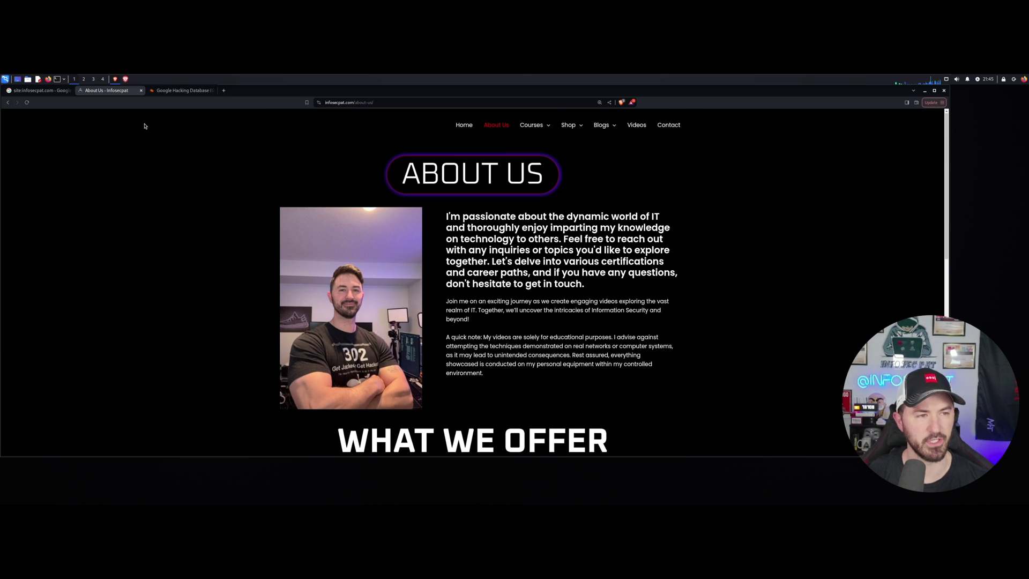
pyautogui.click(48, 91)
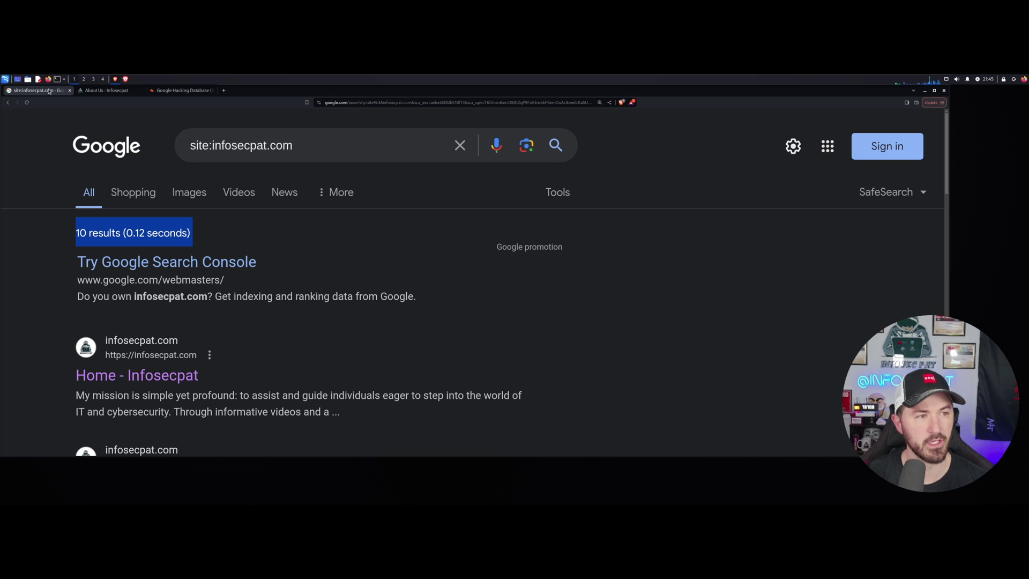
# Submit the site:infosecpat.com query with a trailing minus and recheck the About Us page.
pyautogui.click(316, 145)
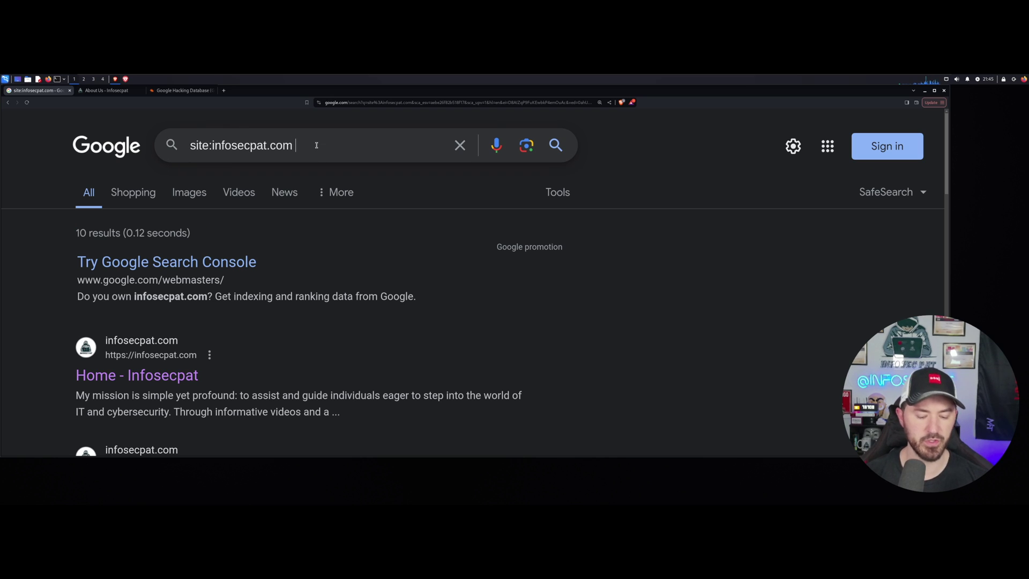
pyautogui.press('Return')
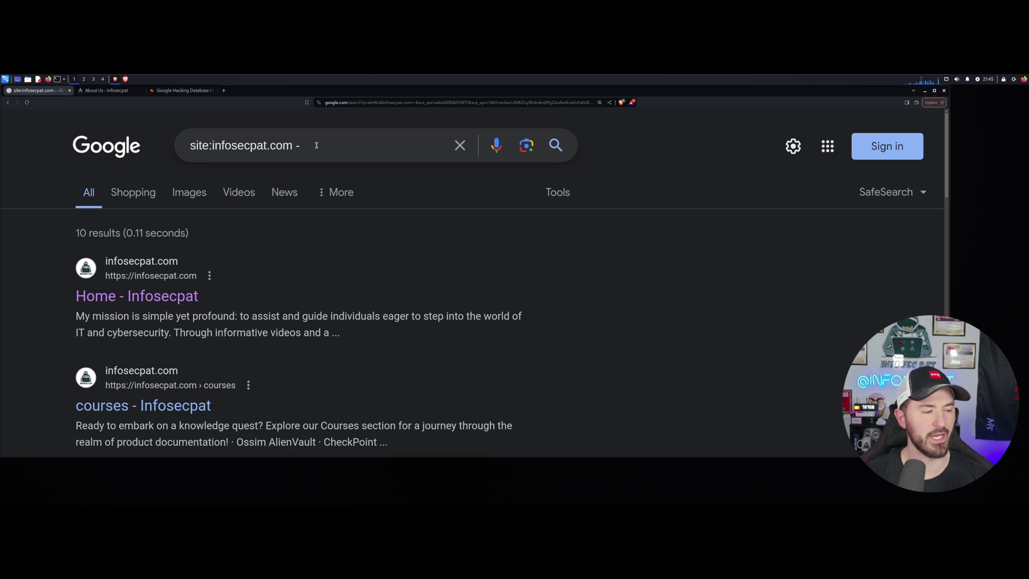
pyautogui.click(319, 146)
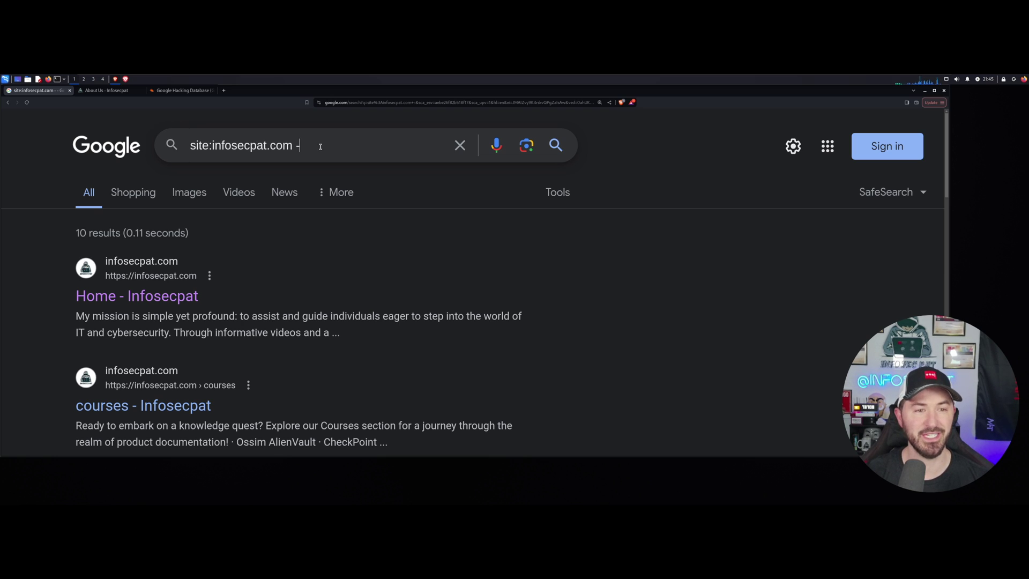
pyautogui.click(99, 92)
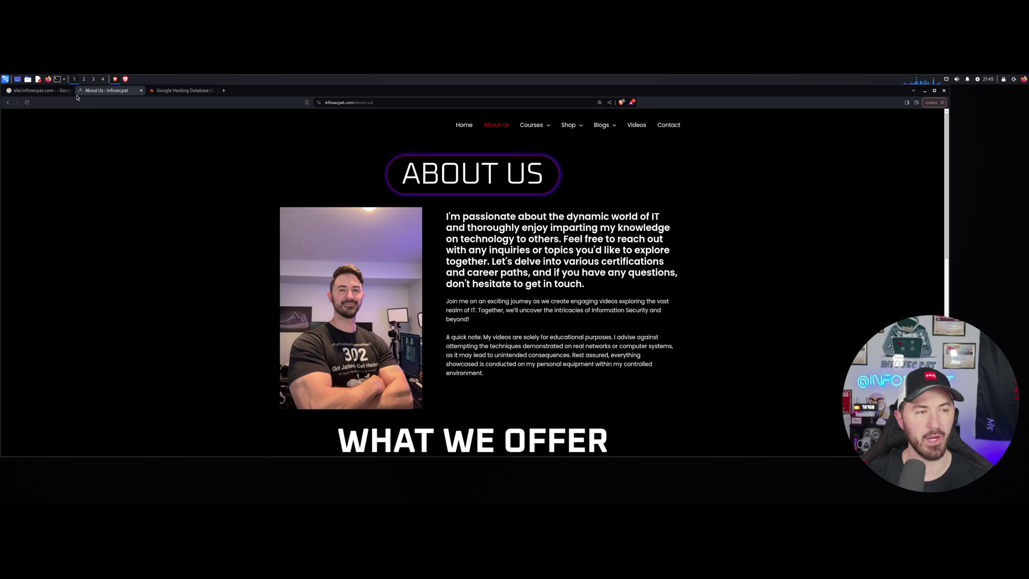
pyautogui.click(38, 91)
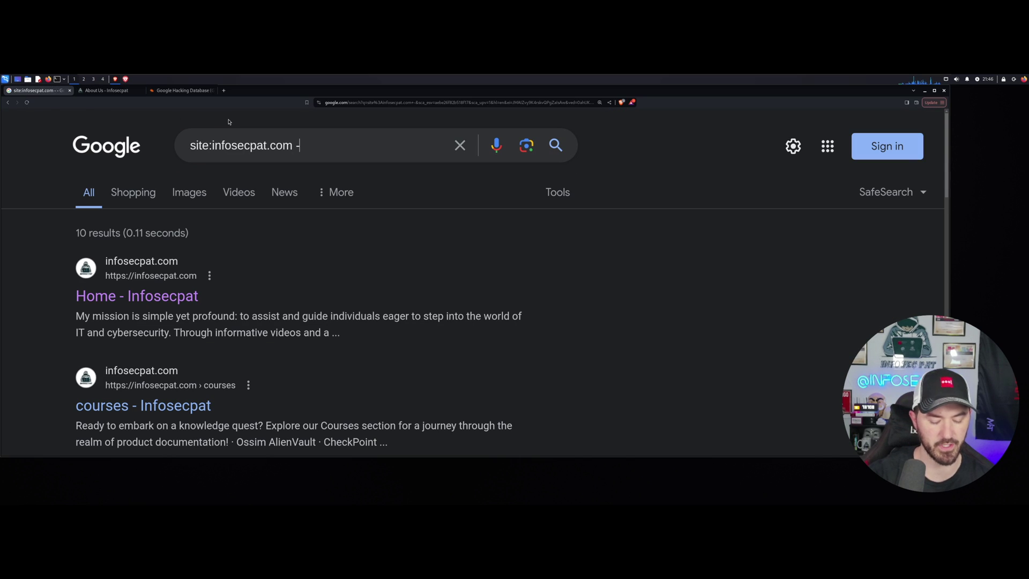
# Exclude the term aboutus from the site:infosecpat.com search.
pyautogui.write('ad')
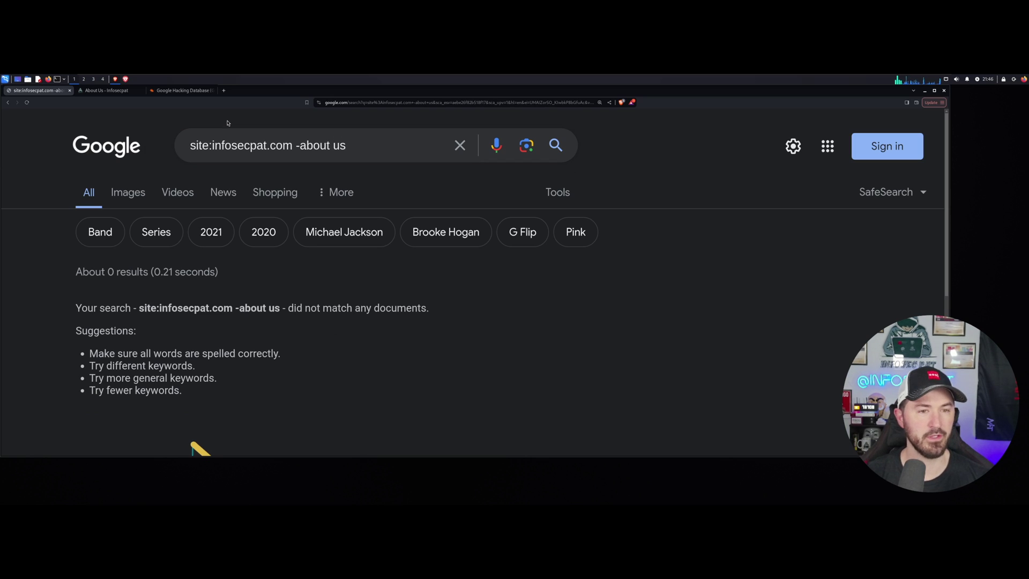
pyautogui.click(334, 145)
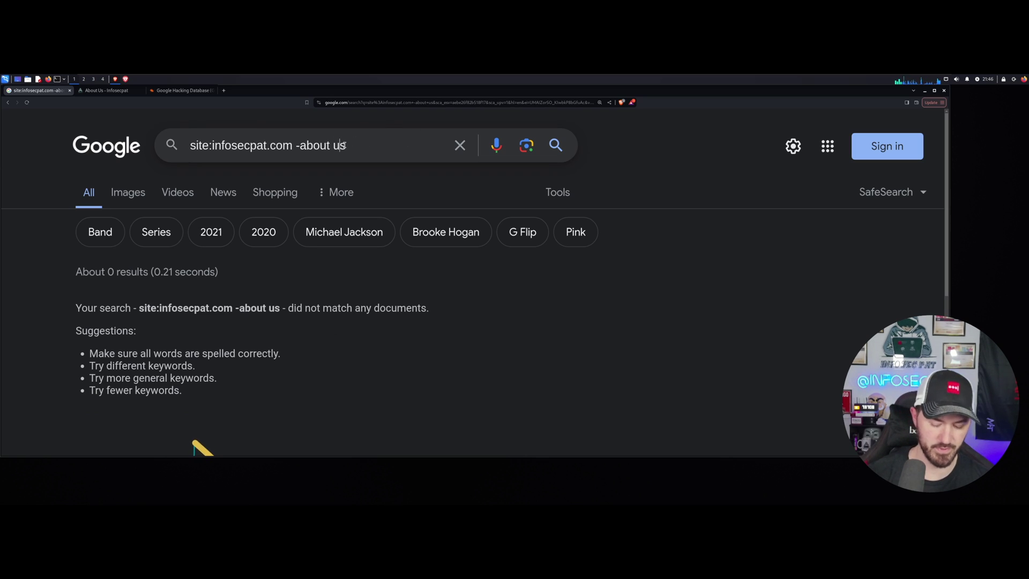
pyautogui.press('BackSpace')
pyautogui.write('-')
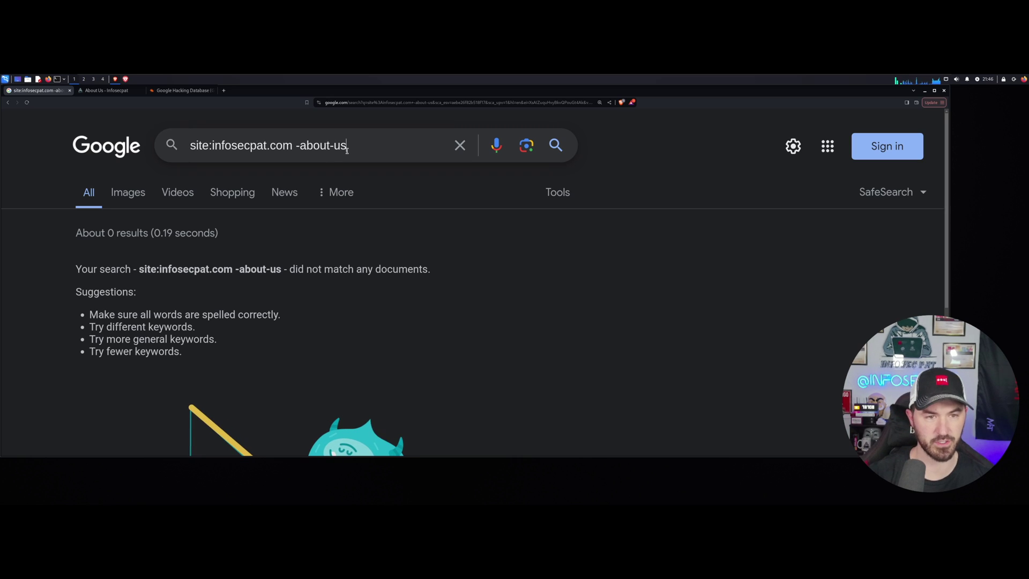
pyautogui.press('BackSpace')
pyautogui.press('BackSpace')
pyautogui.press('BackSpace')
pyautogui.write('us')
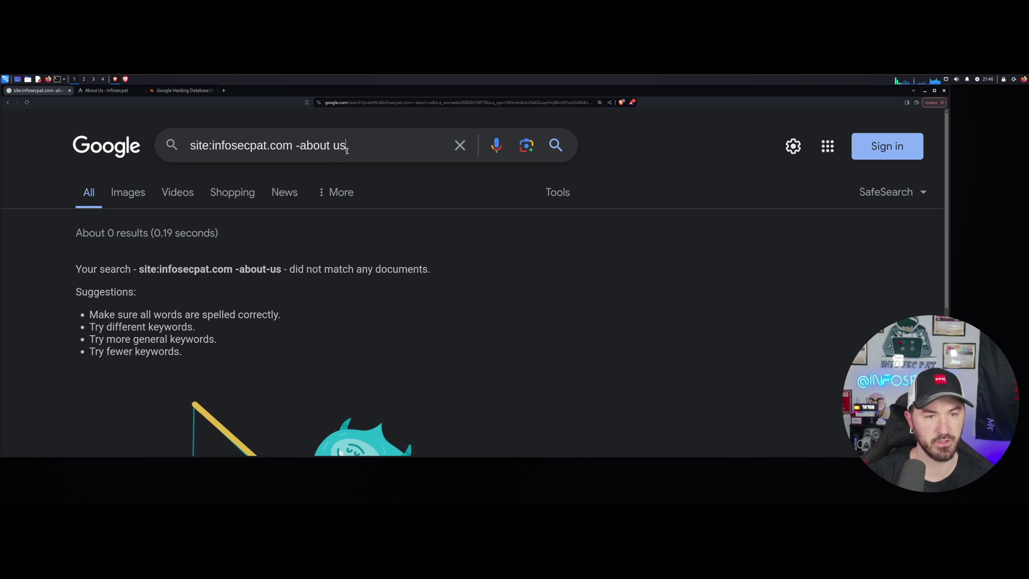
pyautogui.press('BackSpace')
pyautogui.press('BackSpace')
pyautogui.press('BackSpace')
pyautogui.press('BackSpace')
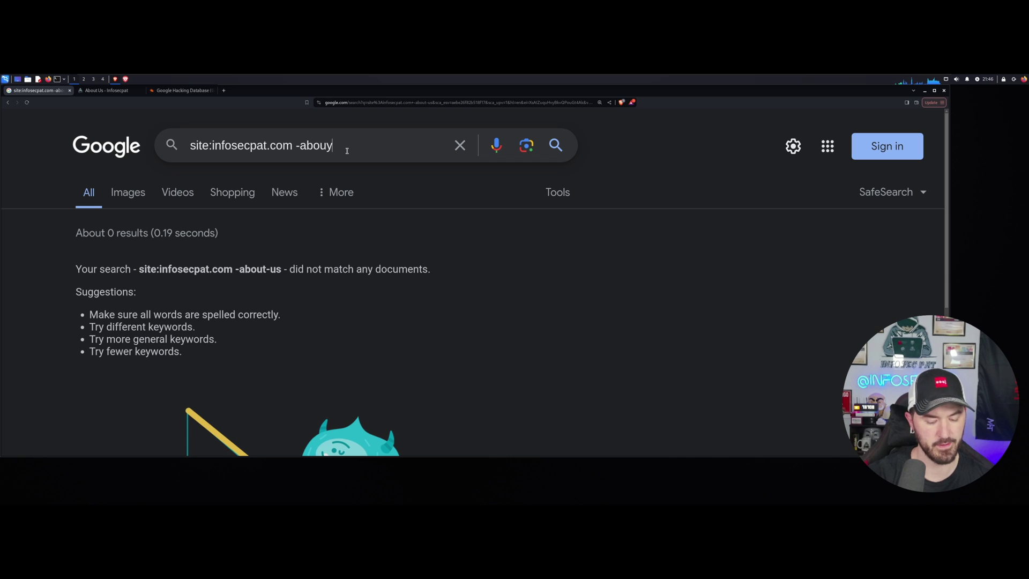
pyautogui.write('tus')
pyautogui.press('Return')
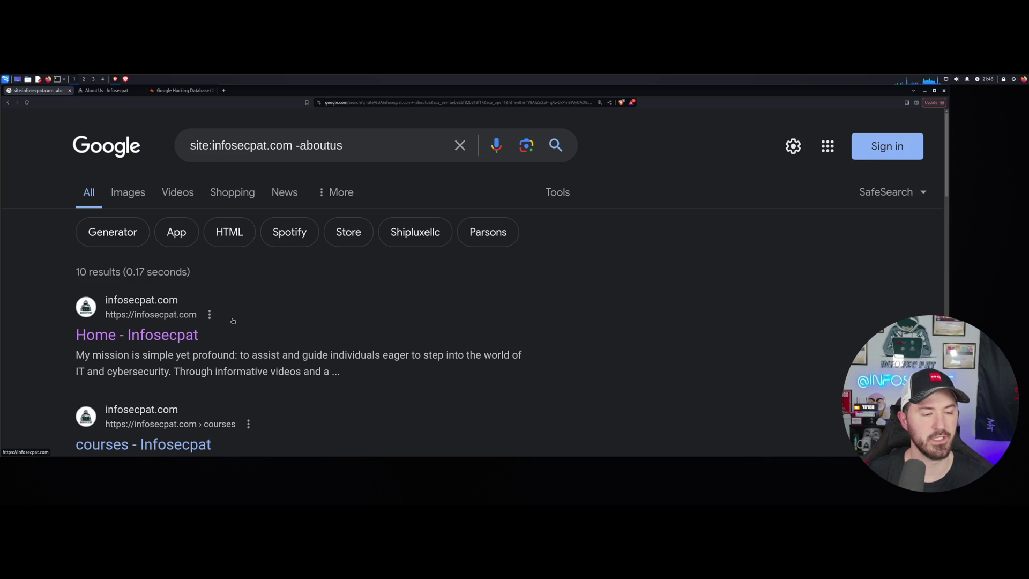
# Swap the excluded term to videos, giving about 4 results for site:infosecpat.com -videos.
pyautogui.scroll(-1, 235, 322)
pyautogui.scroll(-2, 150, 397)
pyautogui.scroll(-3, 144, 388)
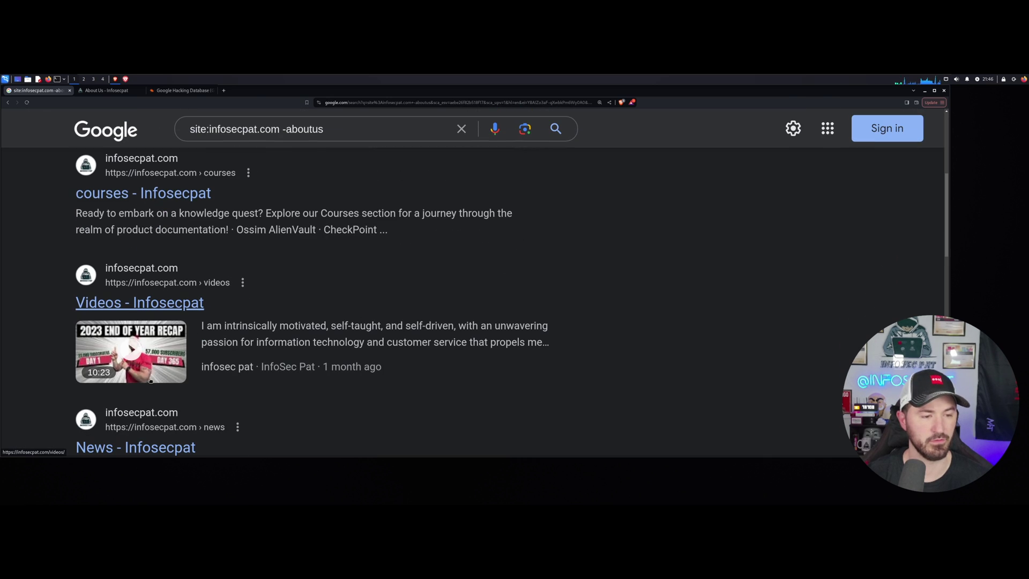
pyautogui.scroll(-2, 319, 302)
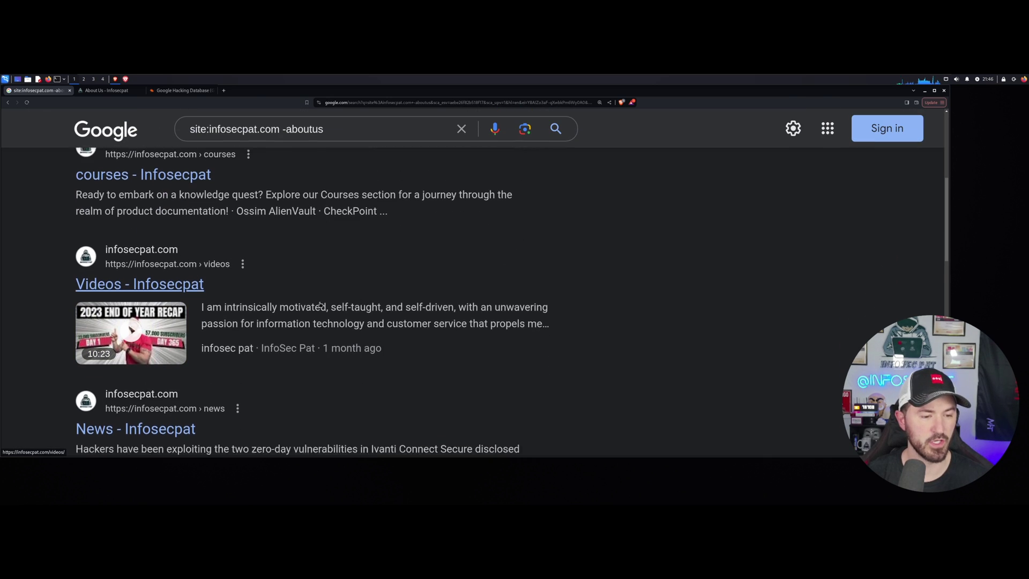
pyautogui.scroll(3, 316, 241)
pyautogui.doubleClick(308, 129)
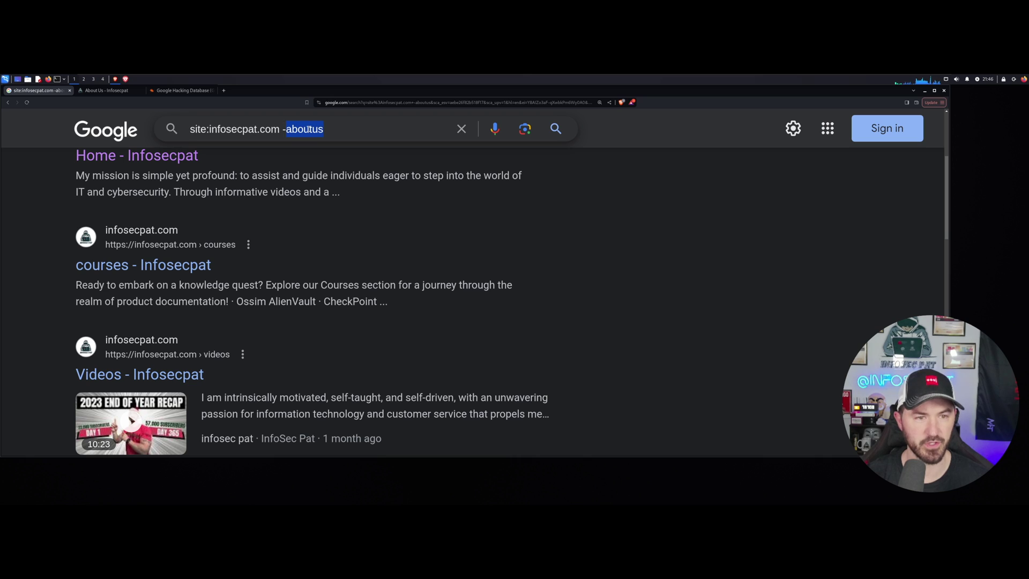
pyautogui.write('vide')
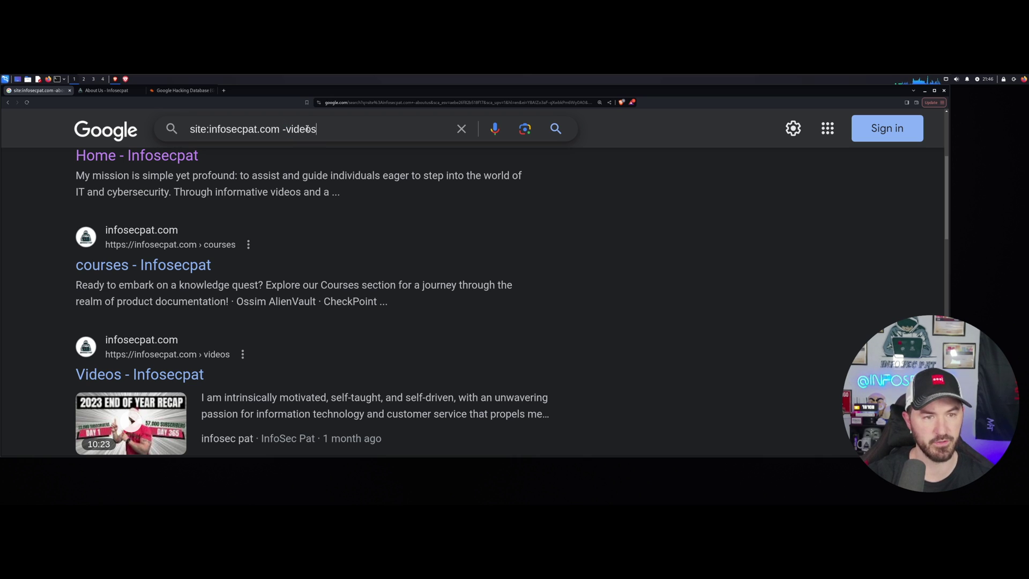
pyautogui.press('Return')
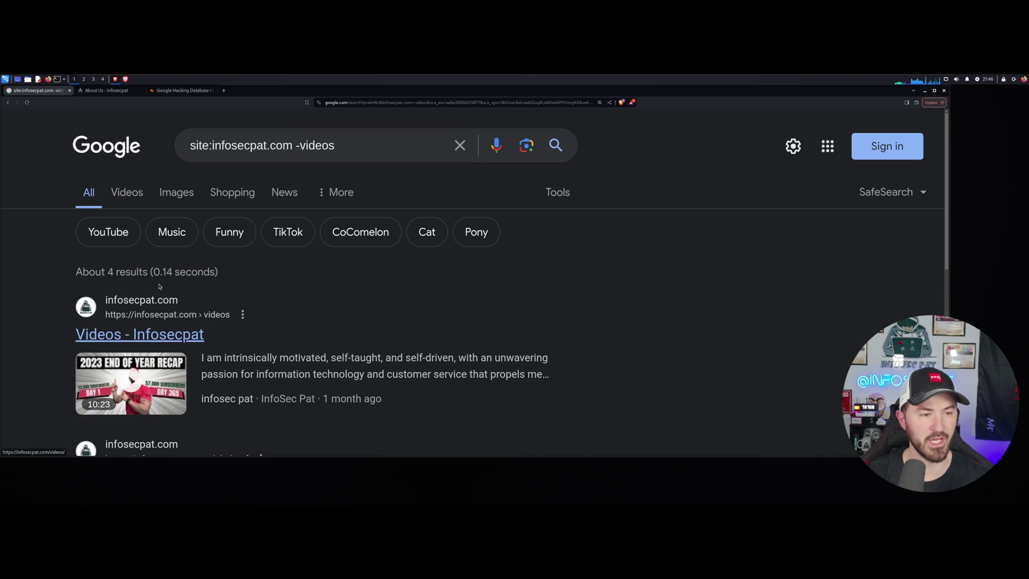
pyautogui.moveTo(106, 272); pyautogui.dragTo(140, 273)
pyautogui.scroll(-2, 18, 372)
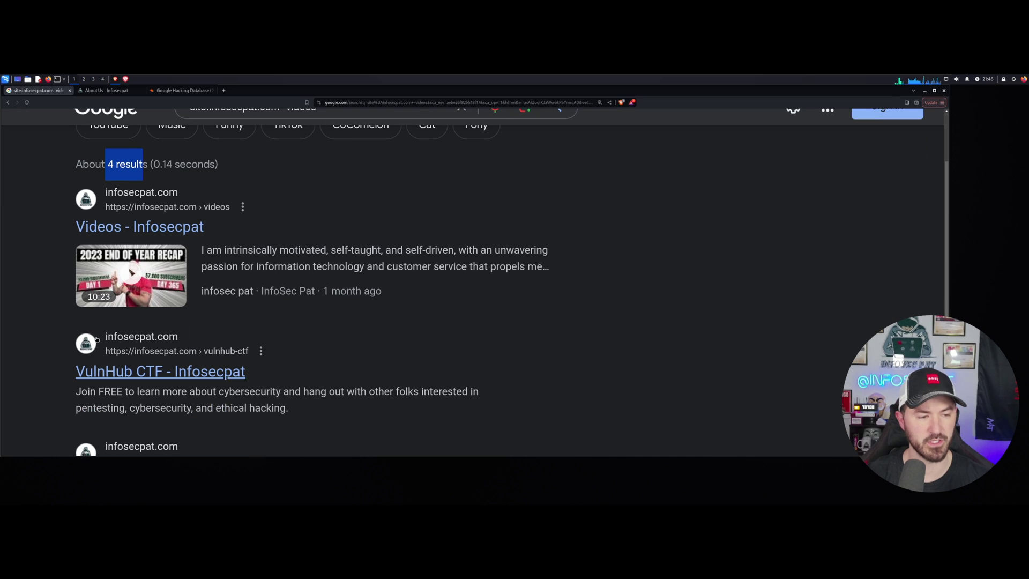
pyautogui.moveTo(85, 258)
pyautogui.scroll(-5, 85, 257)
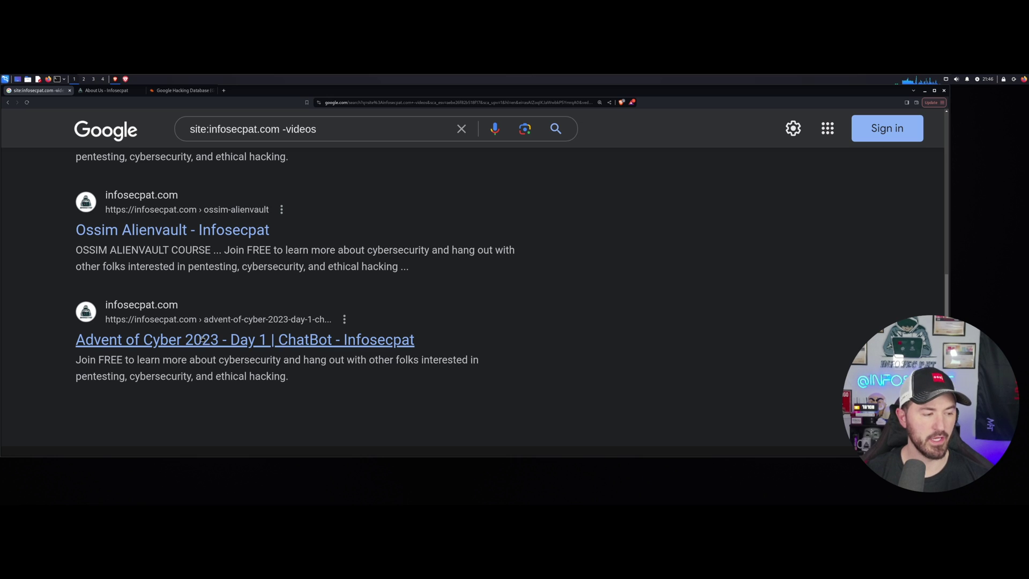
# Replace -videos with inurl:youtube and run it, finding nothing, then check the site tab.
pyautogui.doubleClick(305, 130)
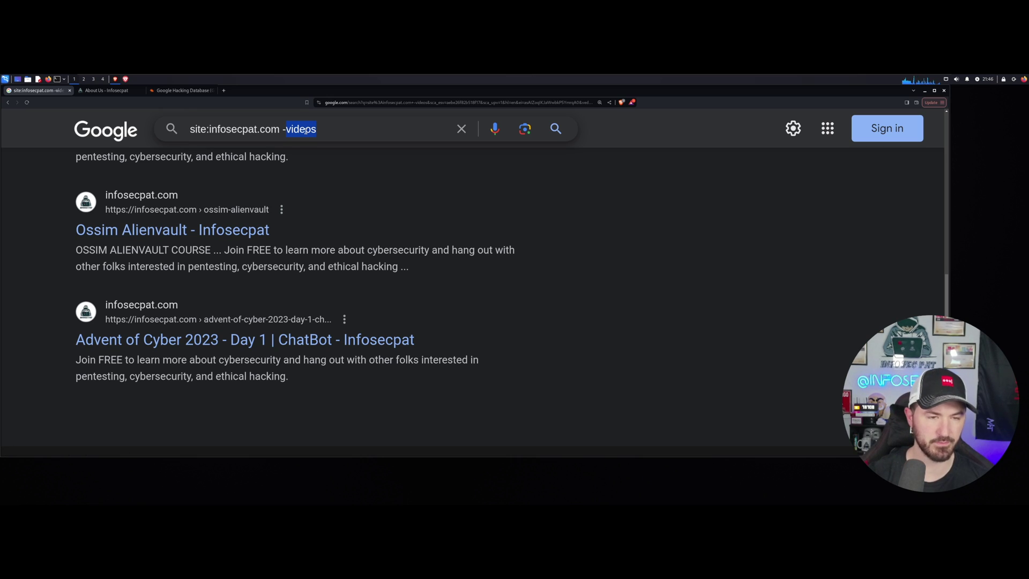
pyautogui.press('BackSpace')
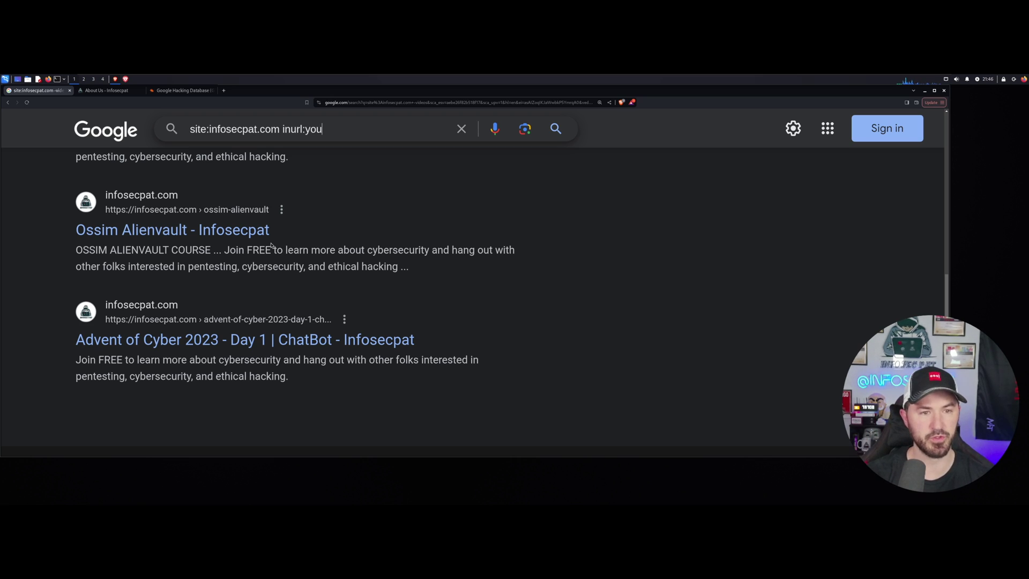
pyautogui.press('Return')
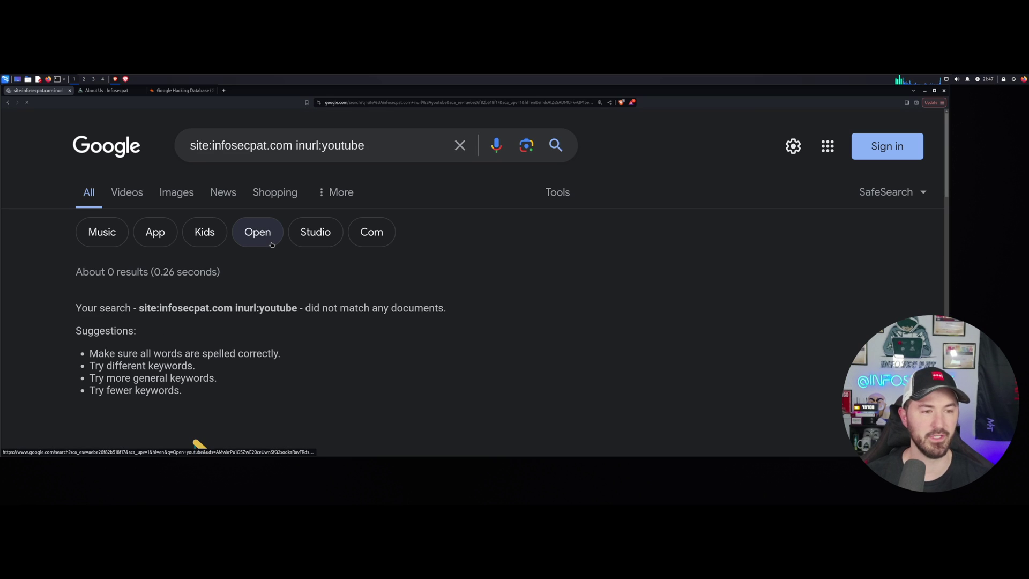
pyautogui.doubleClick(340, 145)
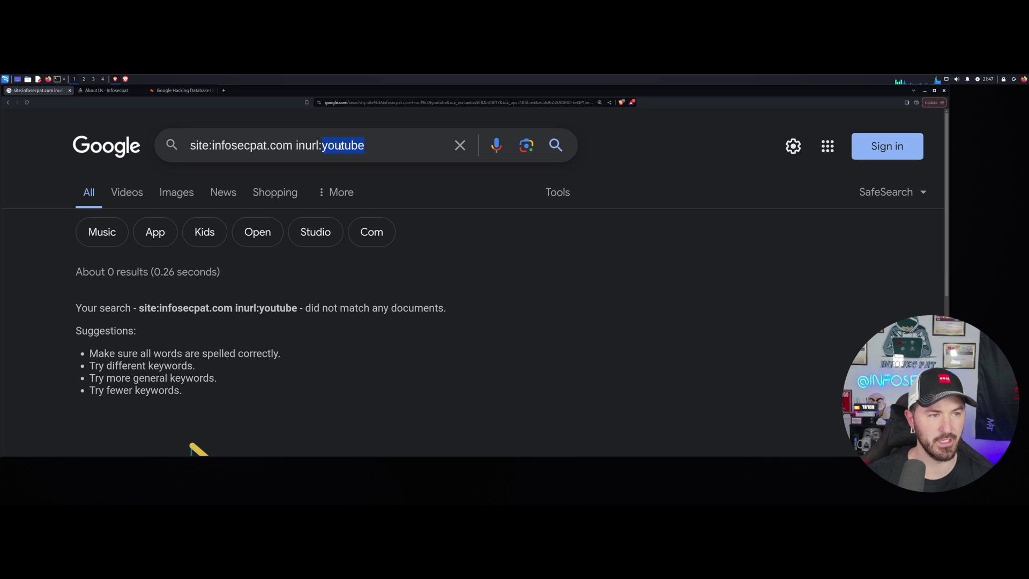
pyautogui.click(99, 92)
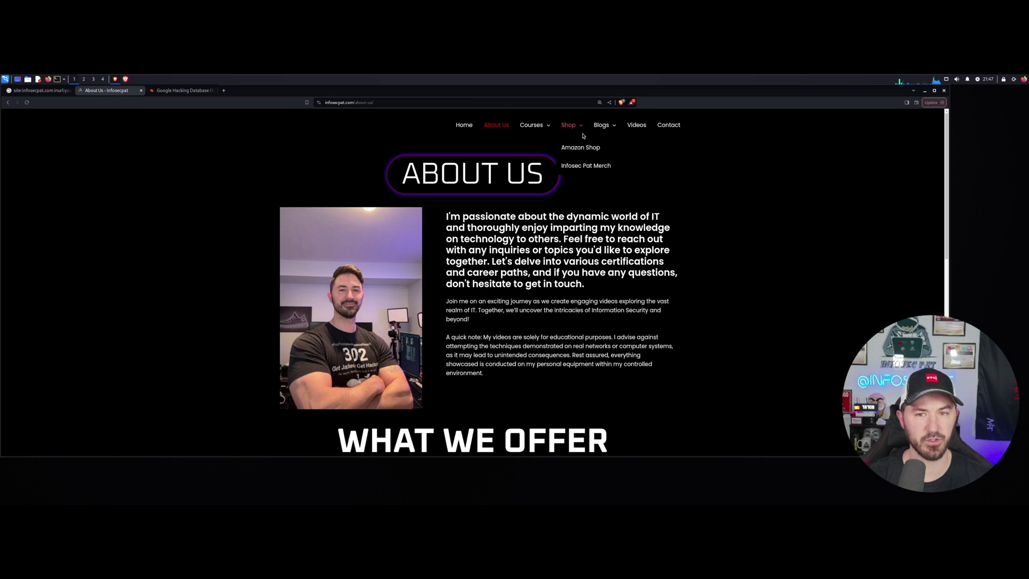
pyautogui.moveTo(618, 131)
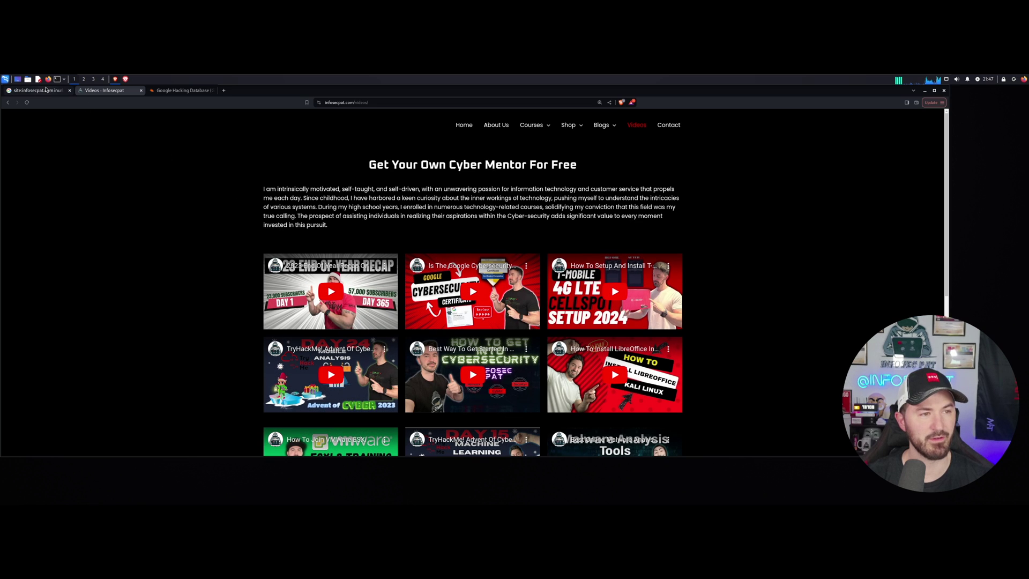
pyautogui.click(46, 89)
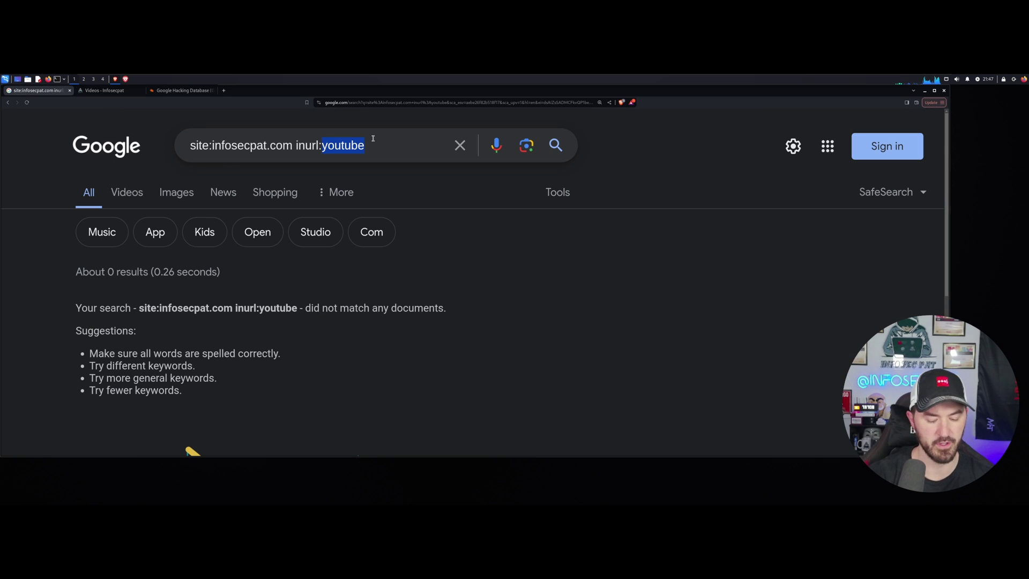
# Change the operator to inurl:videos, showing about 4 results led by the Videos page.
pyautogui.write('vide')
pyautogui.press('BackSpace')
pyautogui.press('BackSpace')
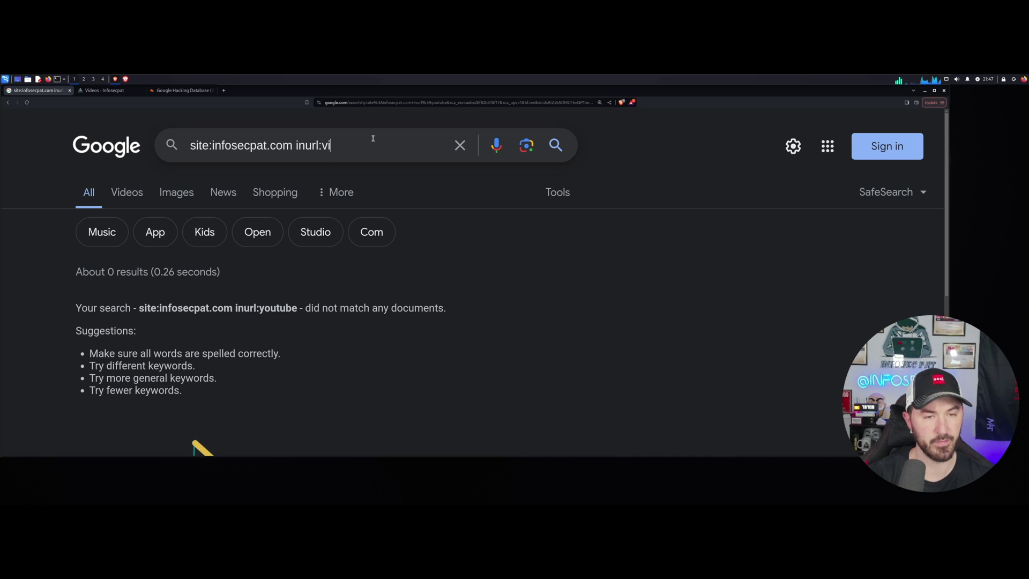
pyautogui.write('deos')
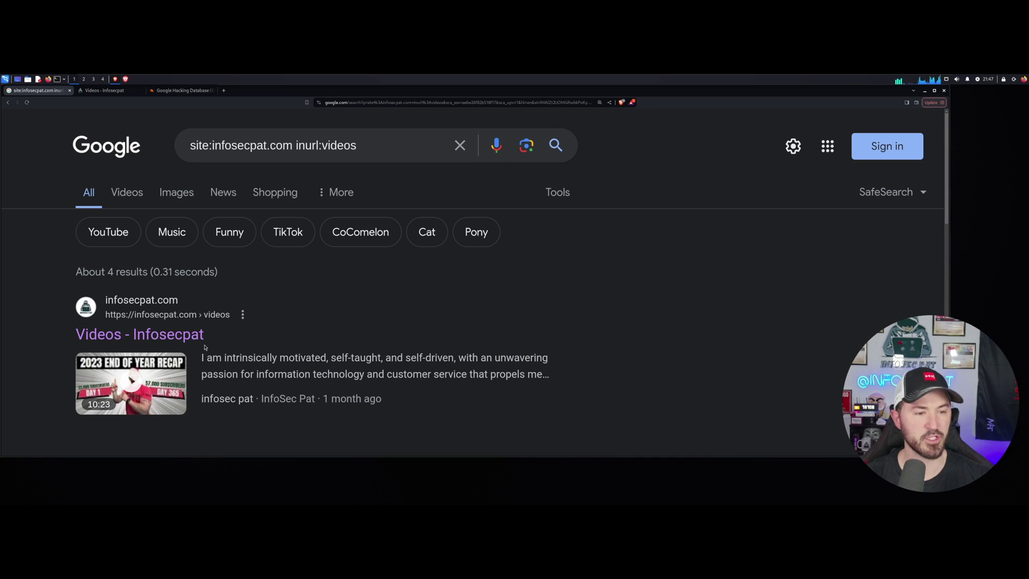
pyautogui.scroll(-3, 256, 334)
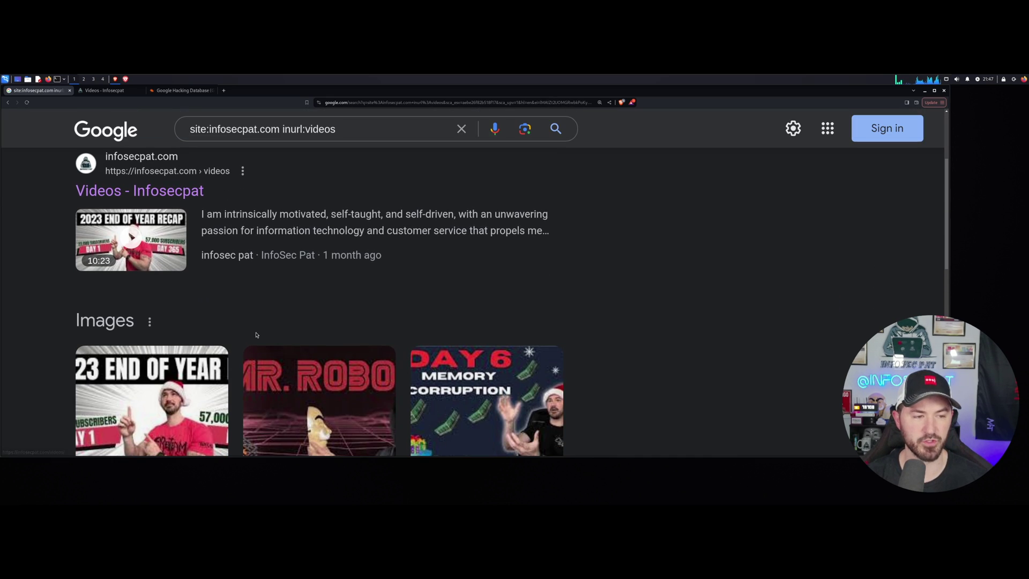
pyautogui.scroll(1, 271, 316)
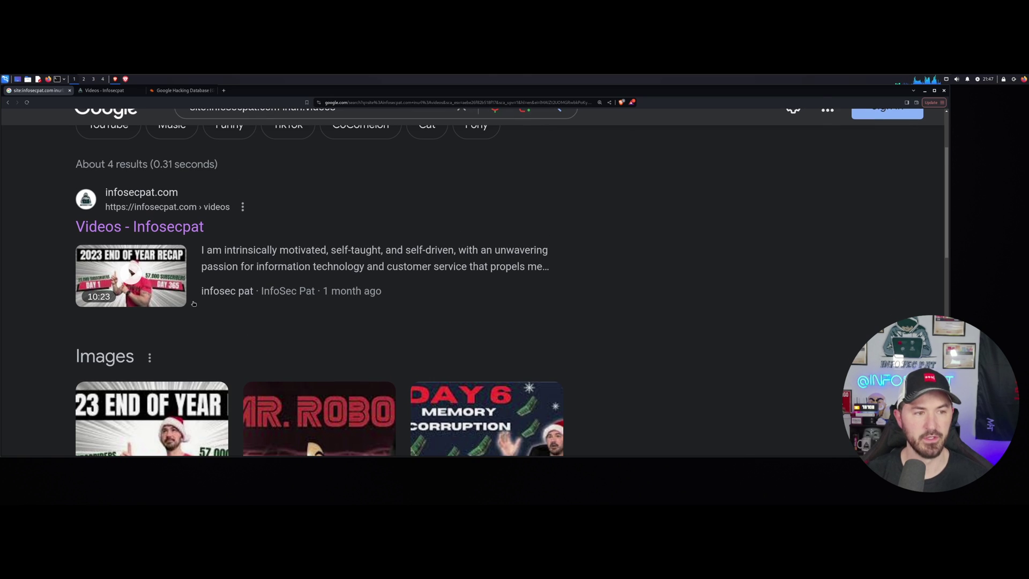
pyautogui.scroll(-5, 225, 297)
pyautogui.scroll(3, 256, 288)
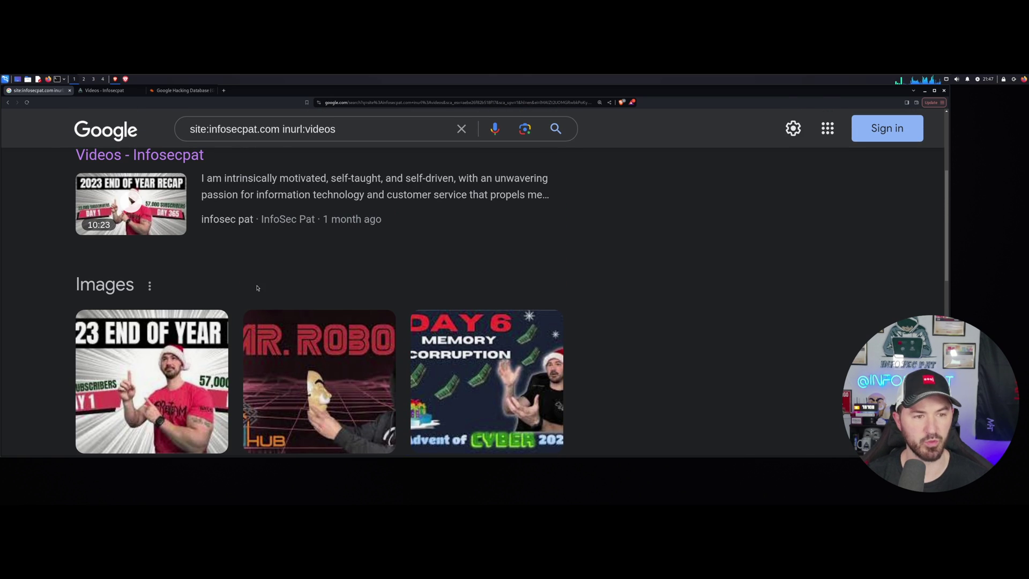
pyautogui.scroll(2, 294, 244)
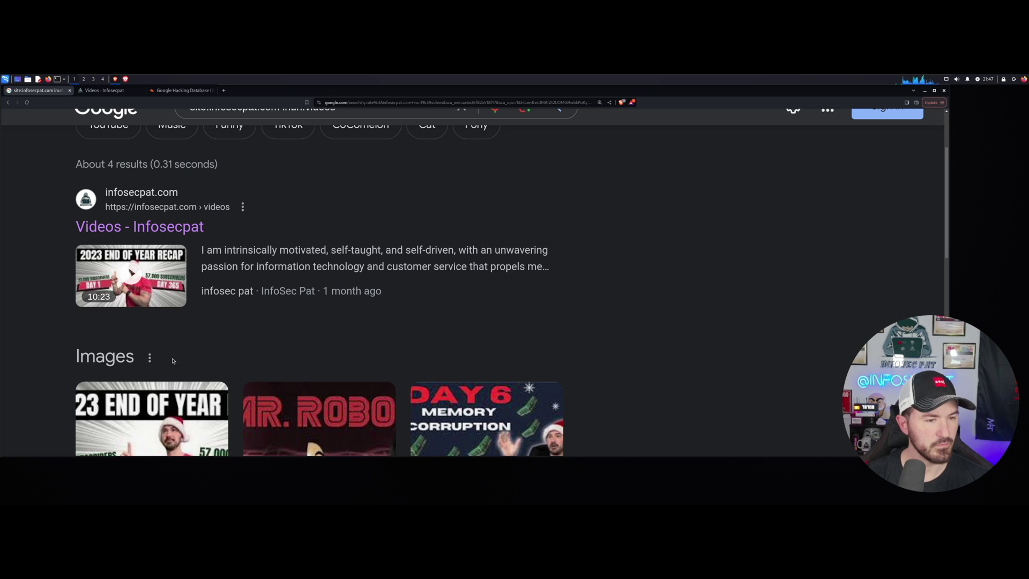
pyautogui.scroll(2, 248, 236)
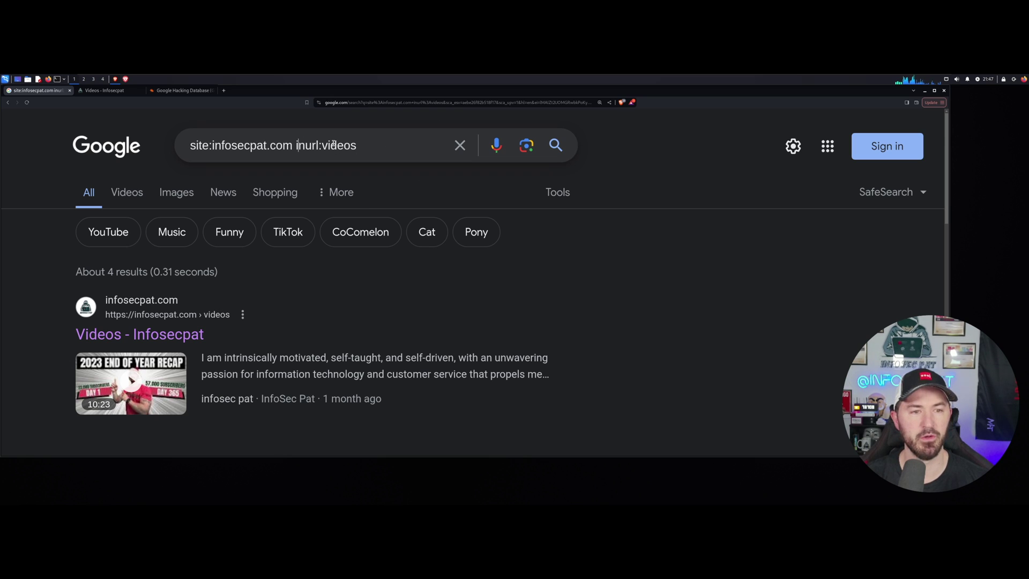
# Replace inurl:videos with filetype:pdf for infosecpat.com, which matches no documents.
pyautogui.moveTo(298, 145); pyautogui.dragTo(393, 145)
pyautogui.write('i')
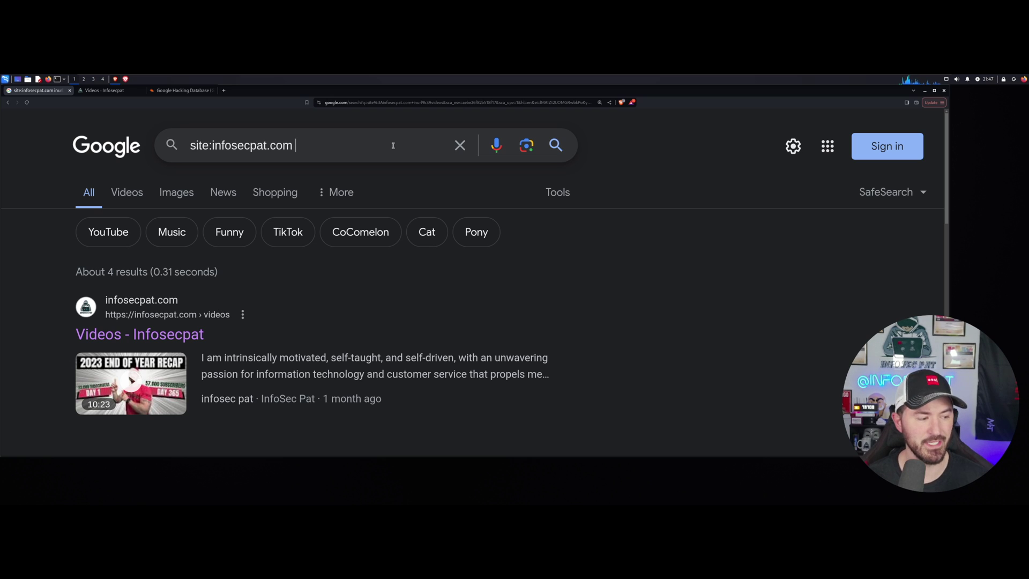
pyautogui.write('file')
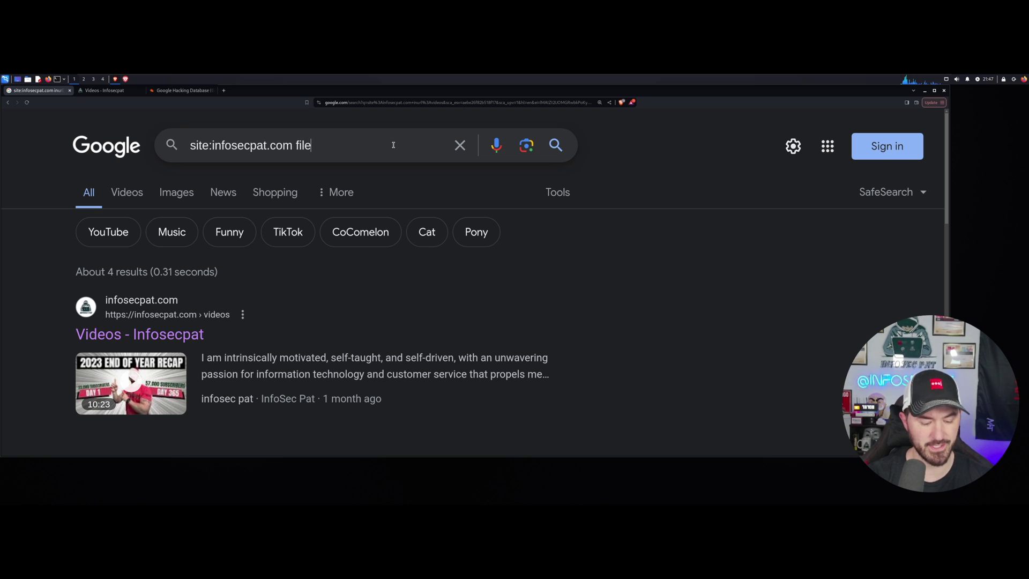
pyautogui.write('type:')
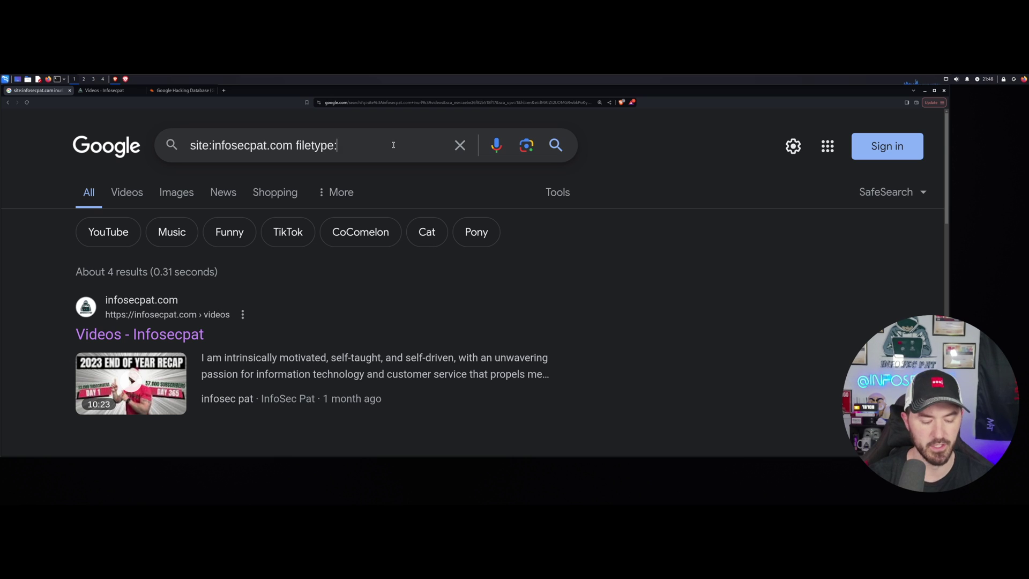
pyautogui.write('pdg')
pyautogui.press('BackSpace')
pyautogui.write('f')
pyautogui.press('Return')
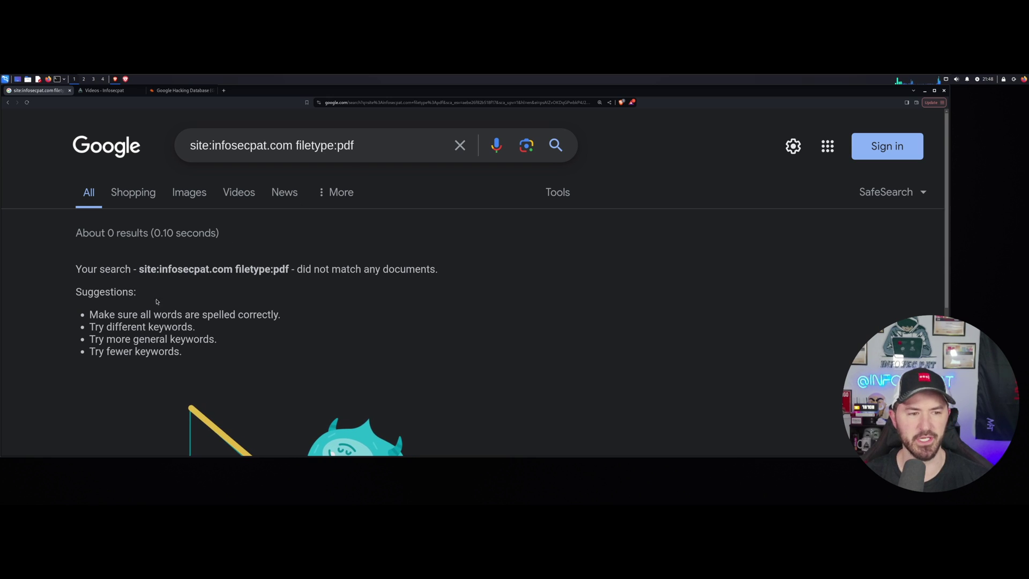
# Change the file type to mov, get about 0 results, then select the whole query.
pyautogui.moveTo(296, 144); pyautogui.dragTo(390, 148)
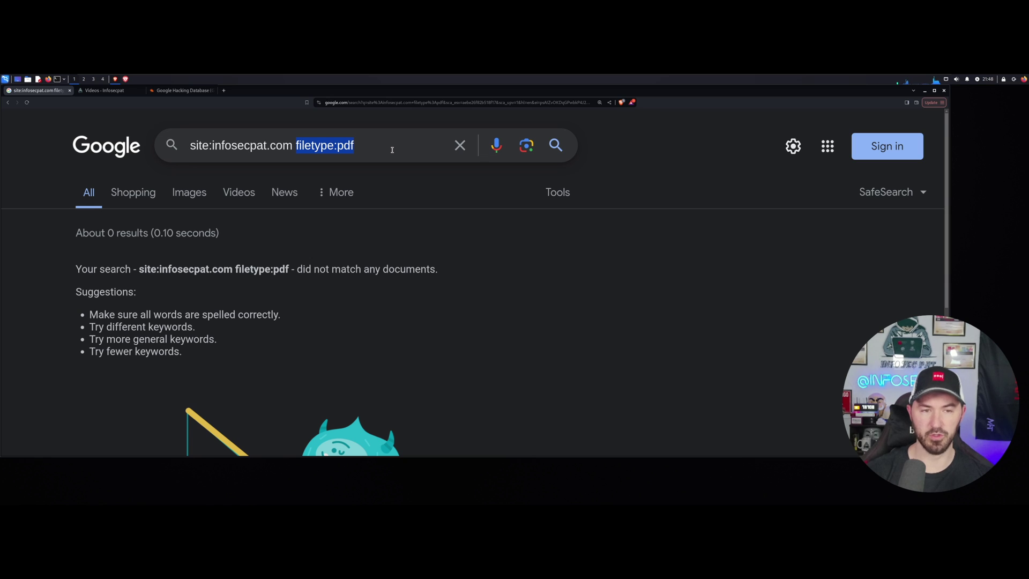
pyautogui.click(392, 149)
pyautogui.press('BackSpace')
pyautogui.press('BackSpace')
pyautogui.press('BackSpace')
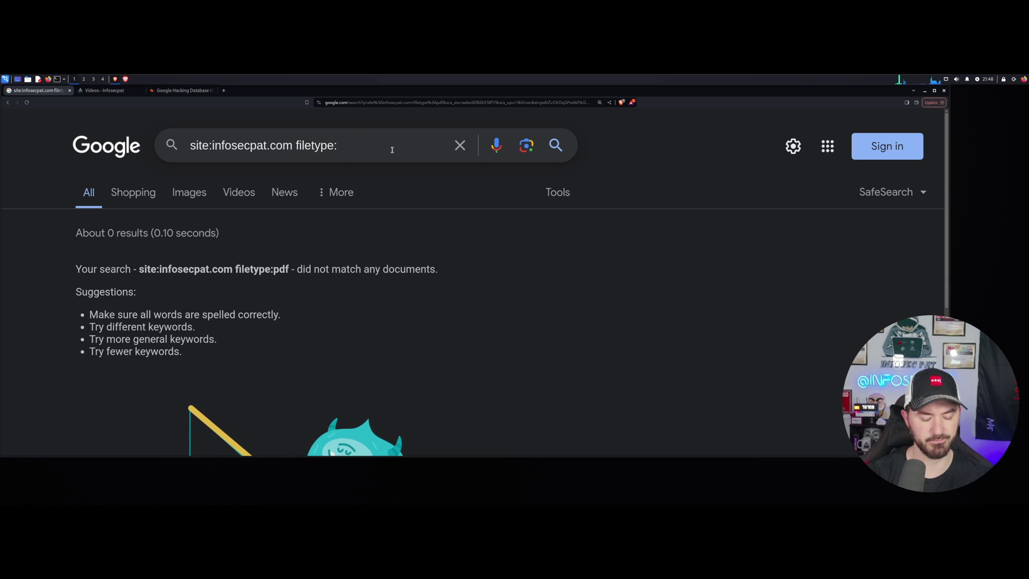
pyautogui.write('mov')
pyautogui.press('Return')
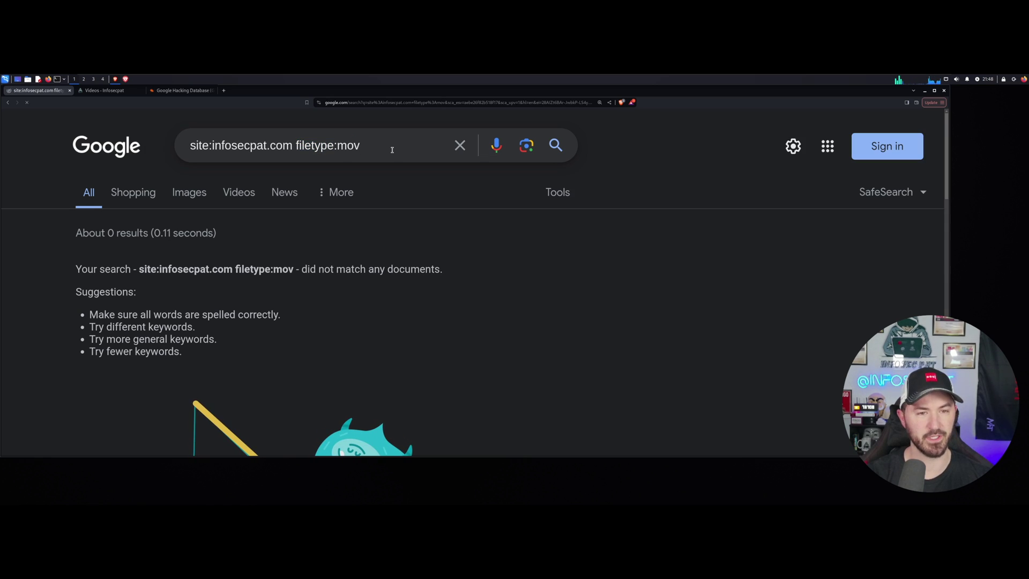
pyautogui.moveTo(392, 149); pyautogui.dragTo(270, 148)
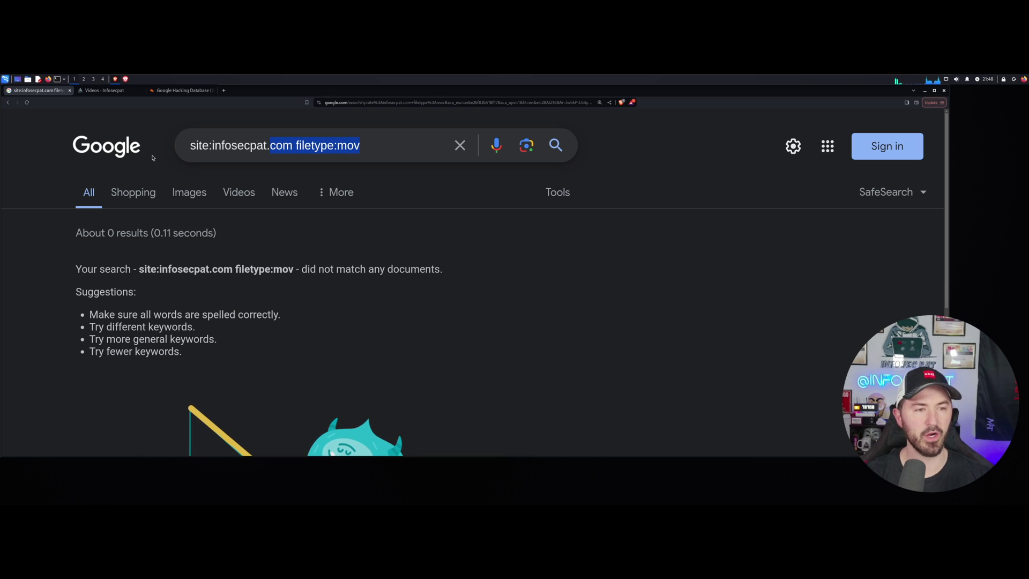
pyautogui.doubleClick(233, 150)
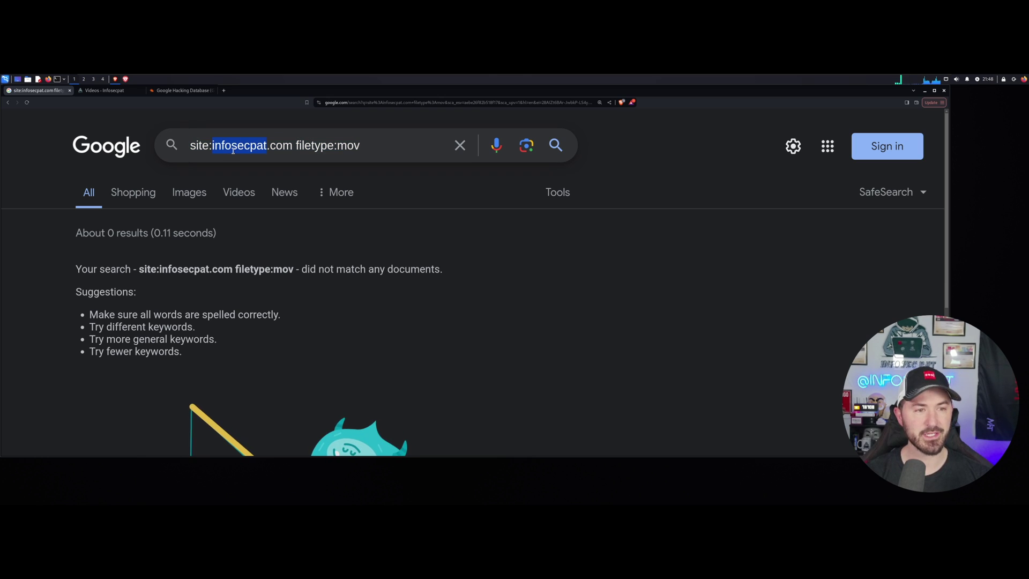
pyautogui.click(233, 151)
# Search related:infosecpat.com and scroll through the about 34,000 results and social profiles.
pyautogui.press('BackSpace')
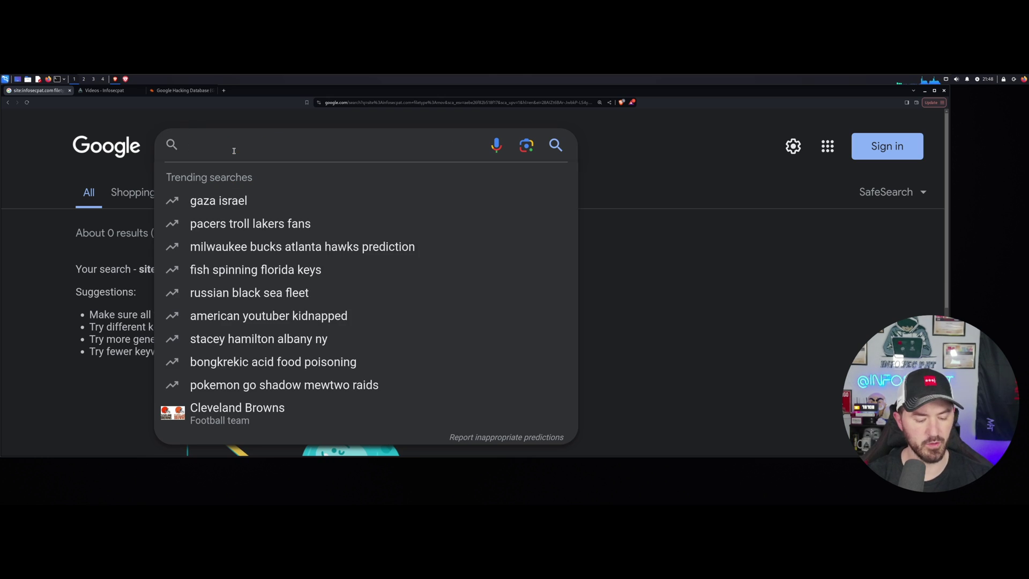
pyautogui.write('related')
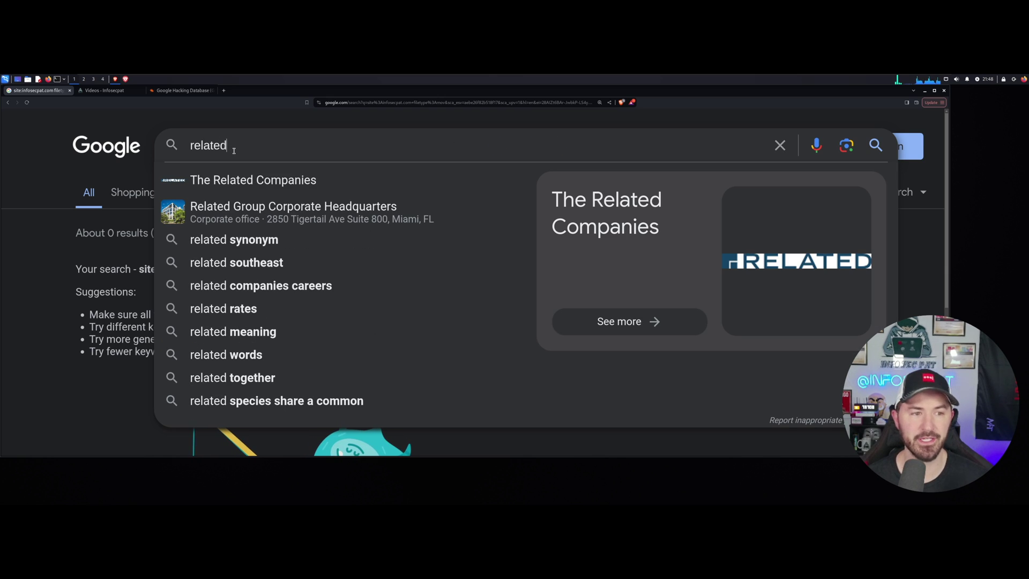
pyautogui.write(':infosecpat.com')
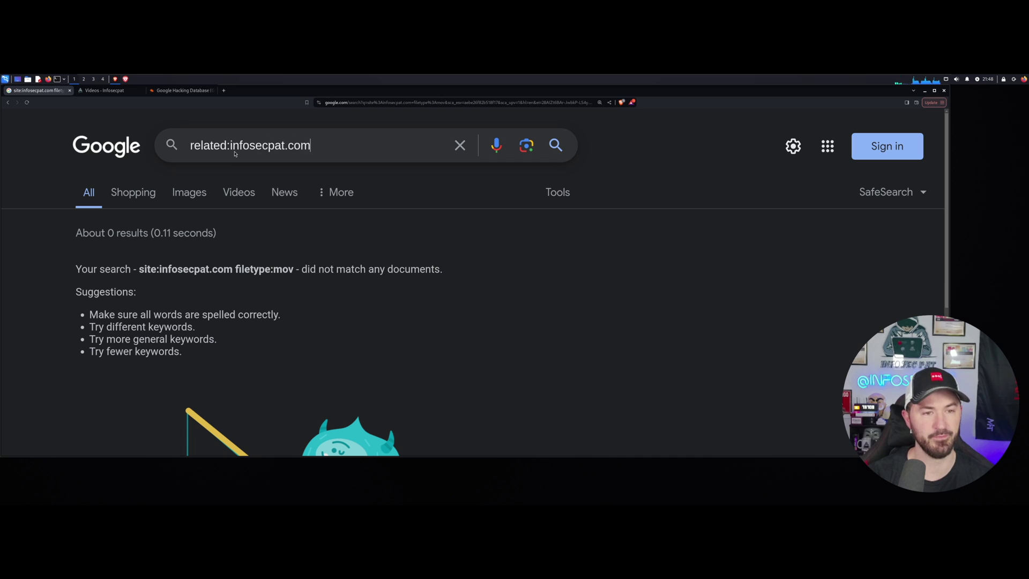
pyautogui.press('Return')
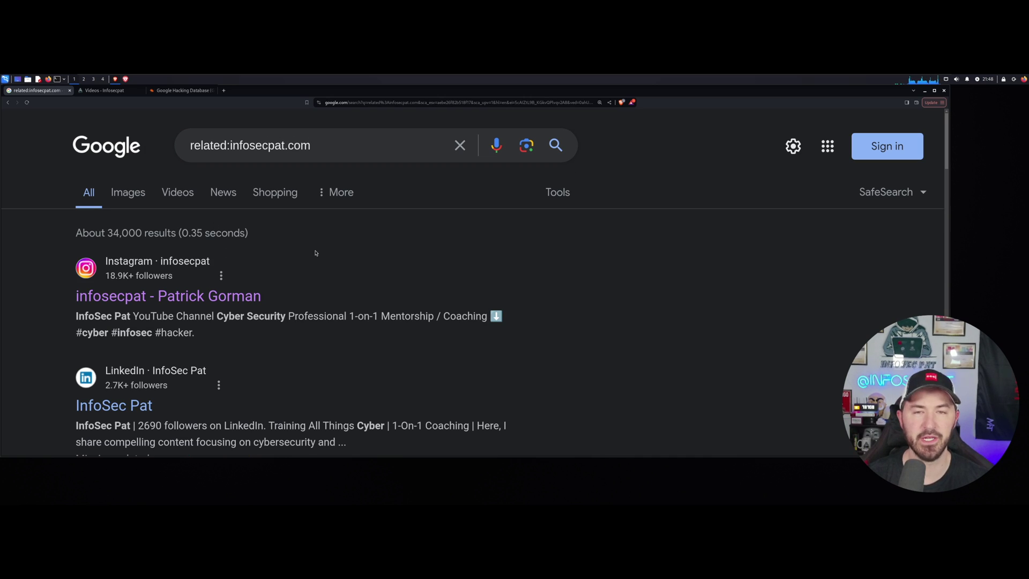
pyautogui.scroll(-2, 315, 246)
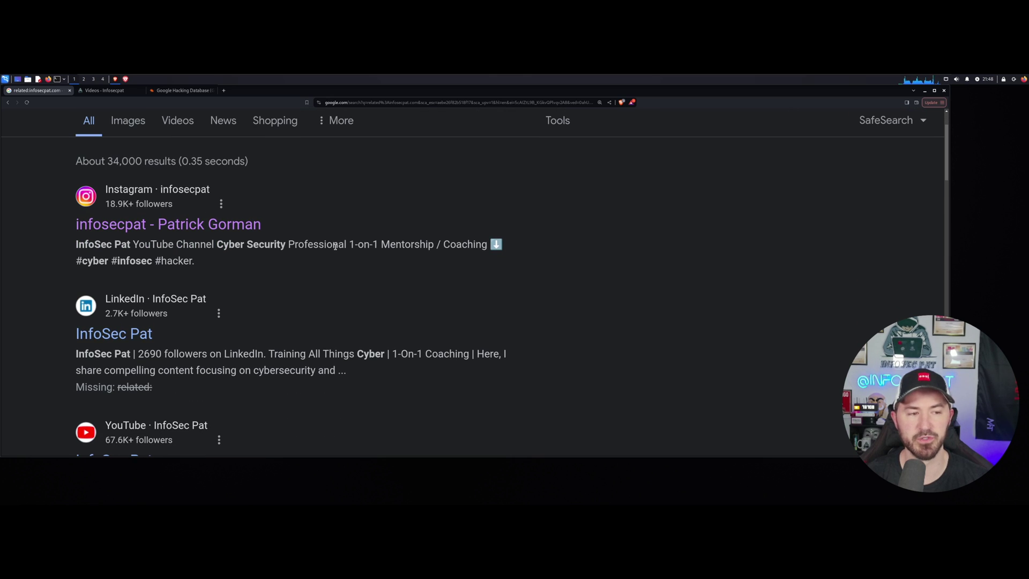
pyautogui.scroll(-8, 336, 246)
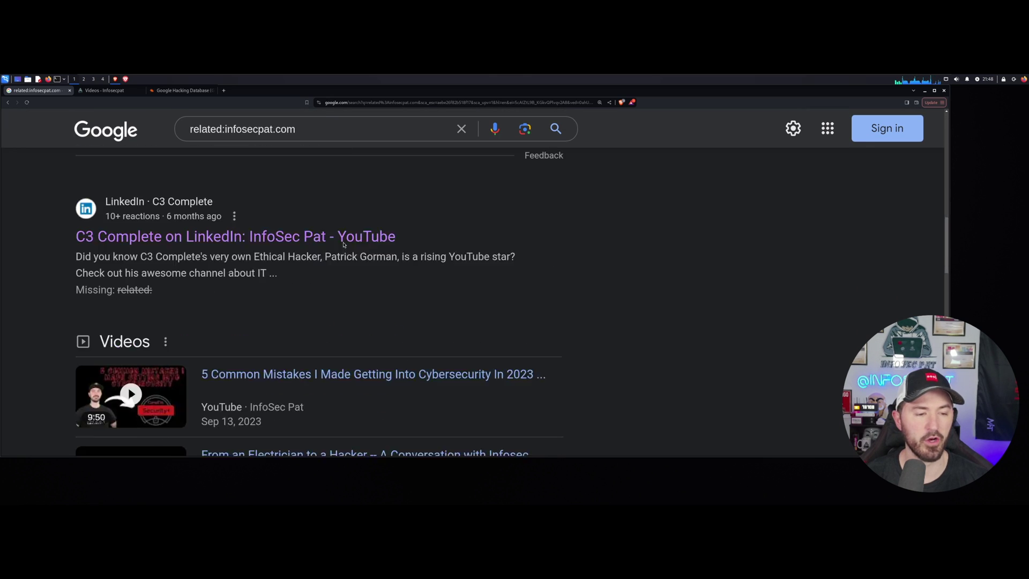
pyautogui.scroll(-12, 343, 244)
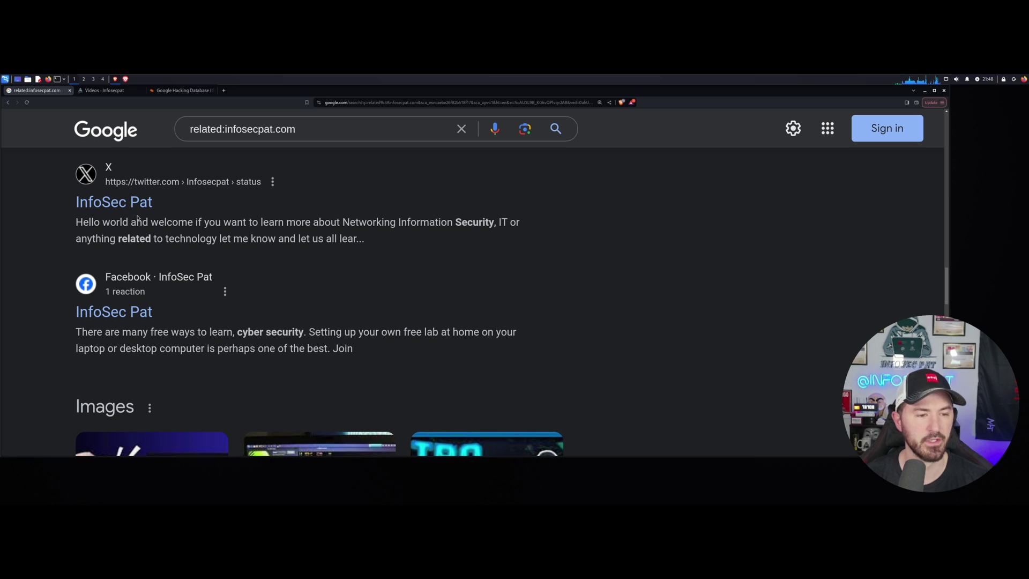
pyautogui.scroll(-6, 234, 236)
pyautogui.scroll(-3, 233, 236)
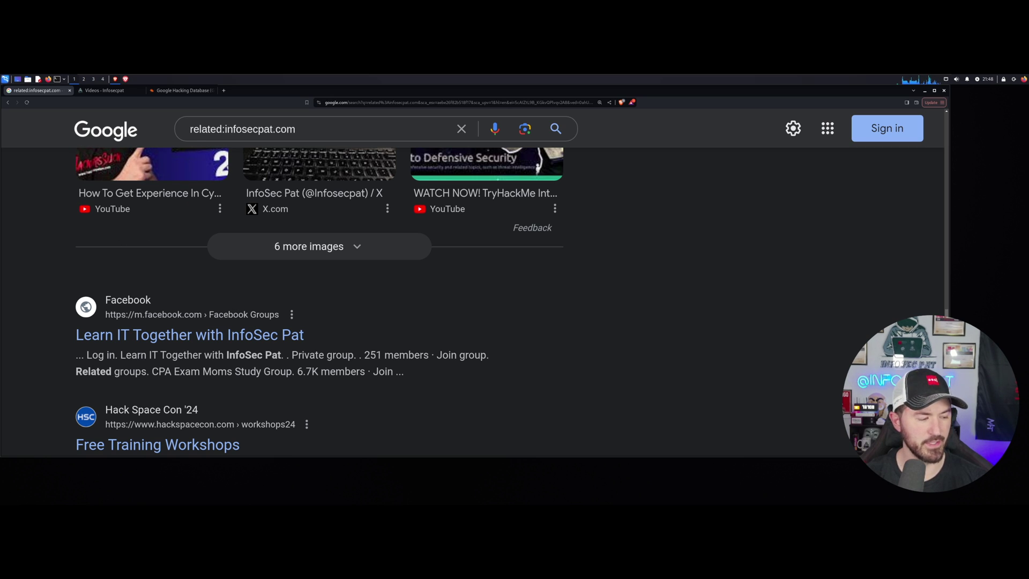
# Browse the 'password' Quick Search dorks in the Google Hacking Database, then switch to GoogleCheatSheet.pdf.
pyautogui.click(172, 92)
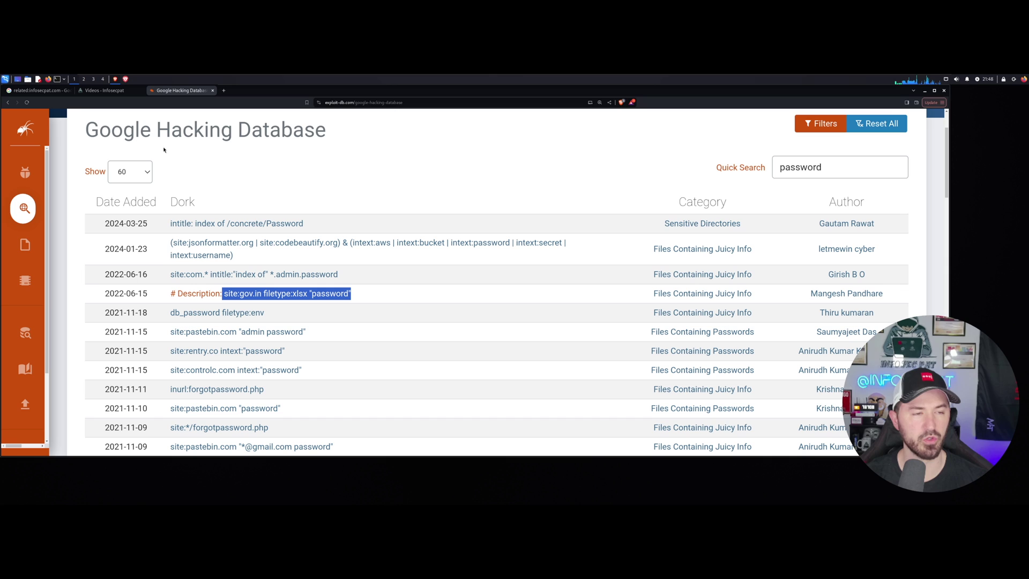
pyautogui.moveTo(84, 130); pyautogui.dragTo(333, 128)
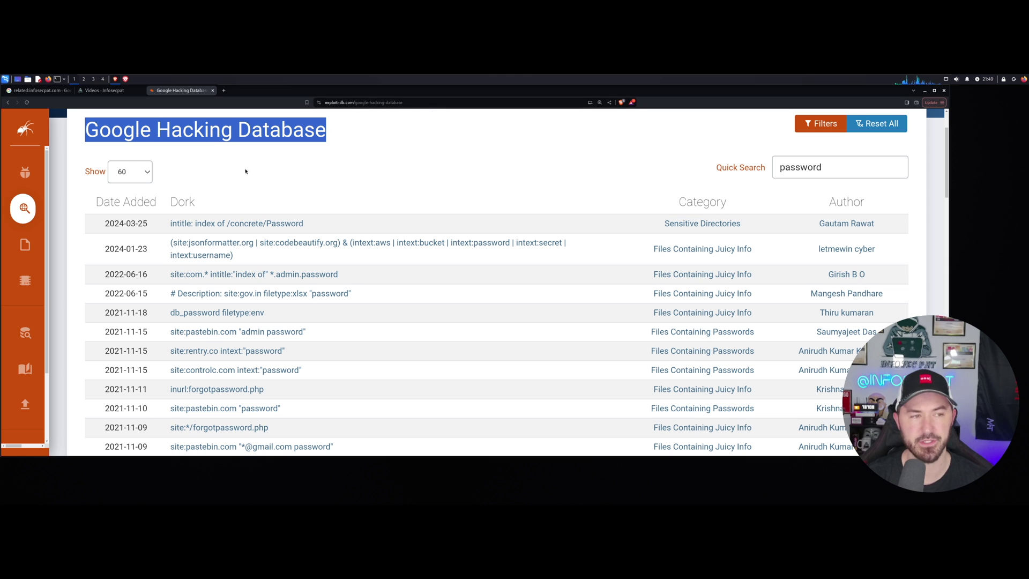
pyautogui.click(301, 177)
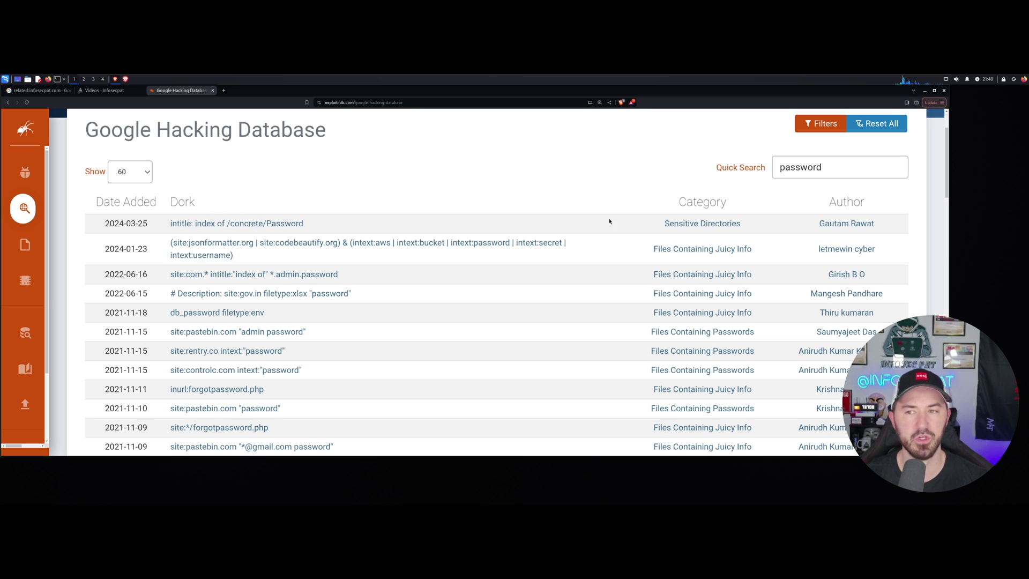
pyautogui.doubleClick(808, 173)
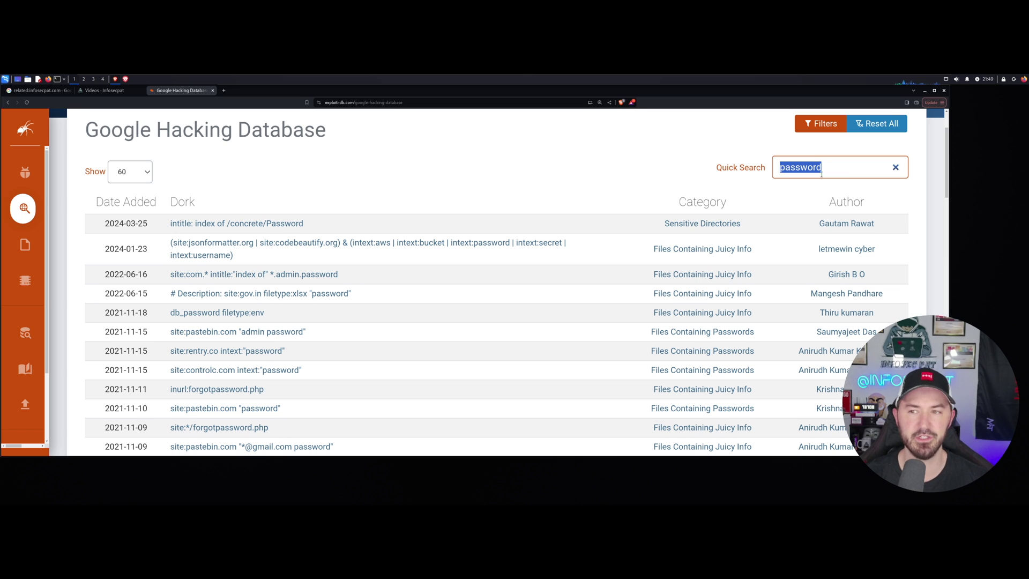
pyautogui.click(821, 173)
pyautogui.scroll(-2, 367, 285)
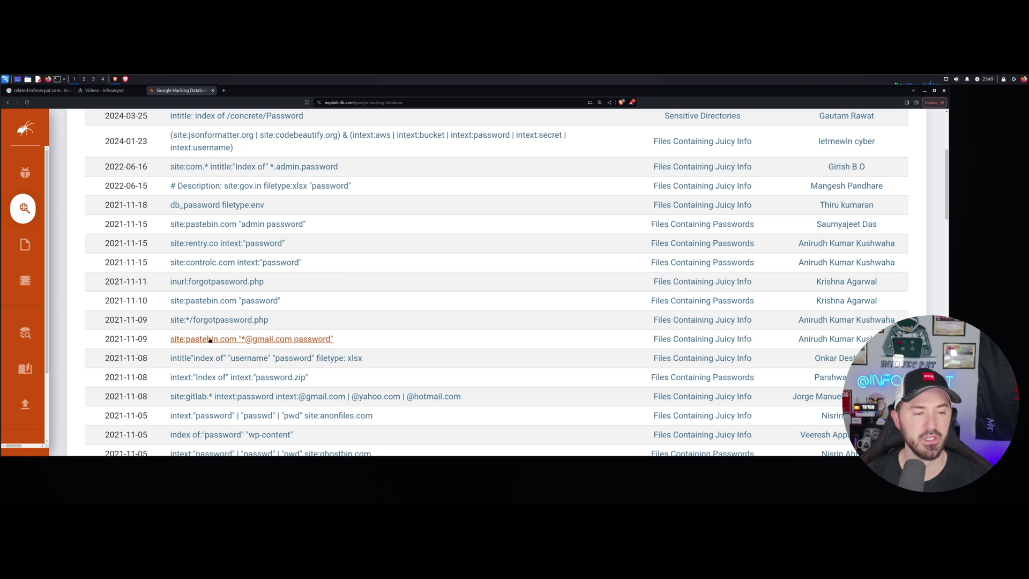
pyautogui.scroll(-2, 209, 343)
pyautogui.scroll(-2, 213, 306)
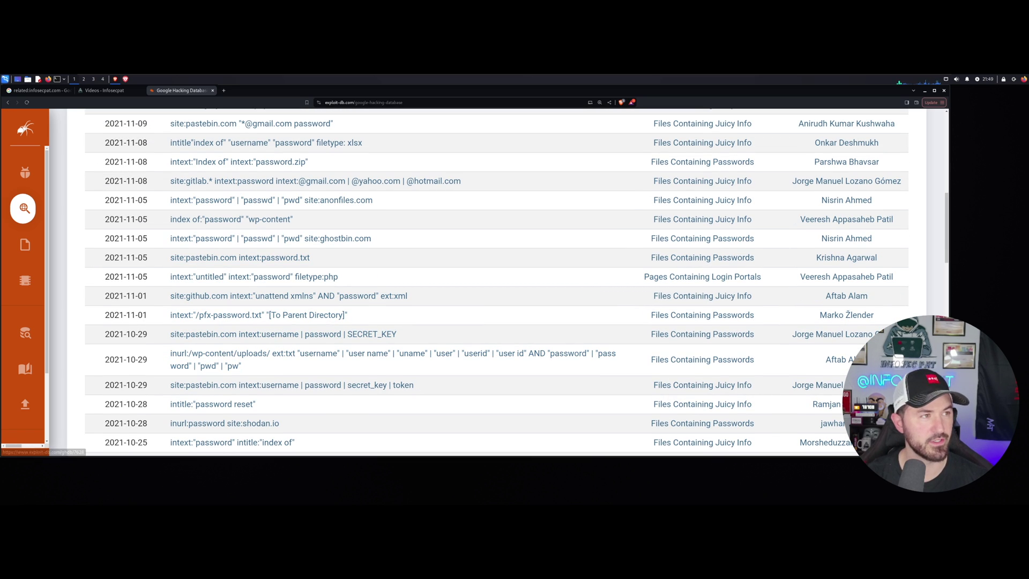
pyautogui.hotkey('alt', 'Tab')
# Maximize the cheat sheet, zoom in, and highlight the Advanced Operators header row.
pyautogui.doubleClick(465, 145)
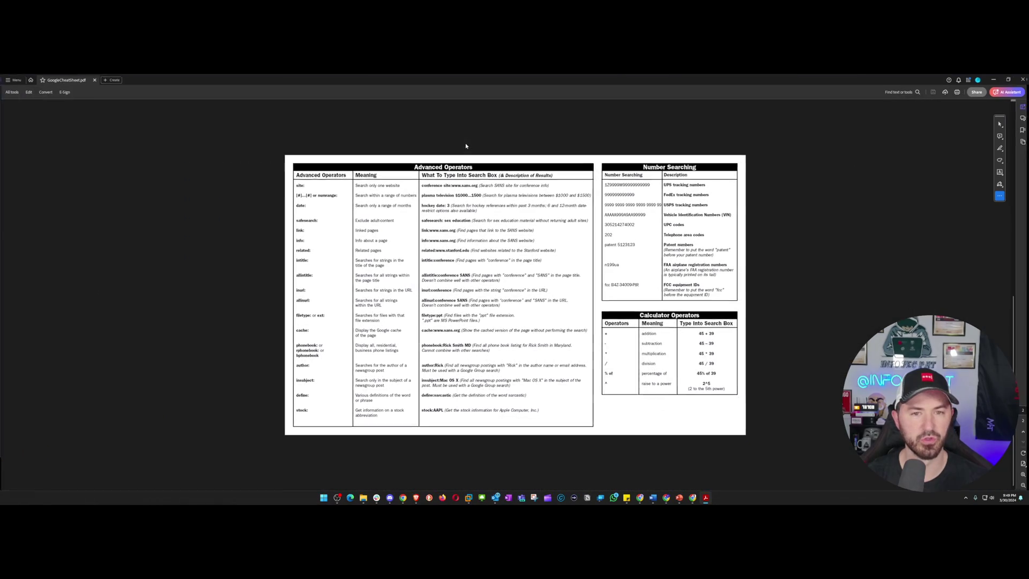
pyautogui.scroll(2, 476, 291)
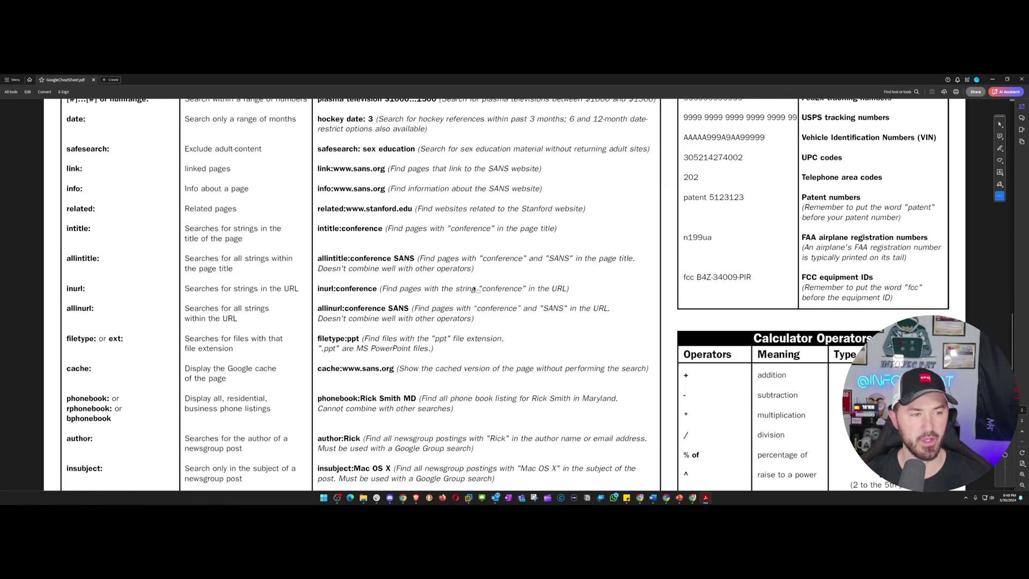
pyautogui.scroll(-2, 474, 289)
pyautogui.scroll(2, 473, 288)
pyautogui.scroll(3, 469, 281)
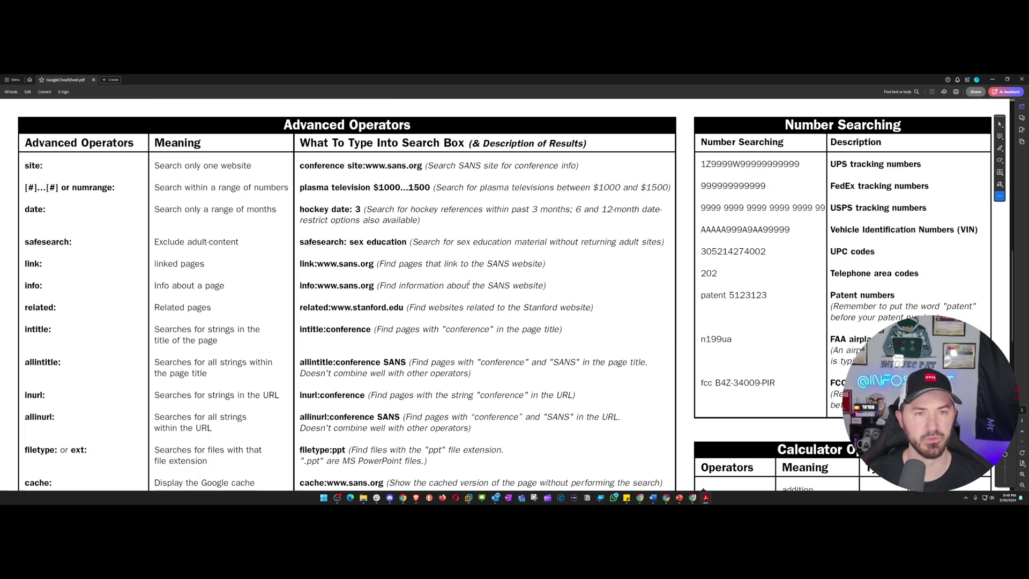
pyautogui.scroll(1, 468, 282)
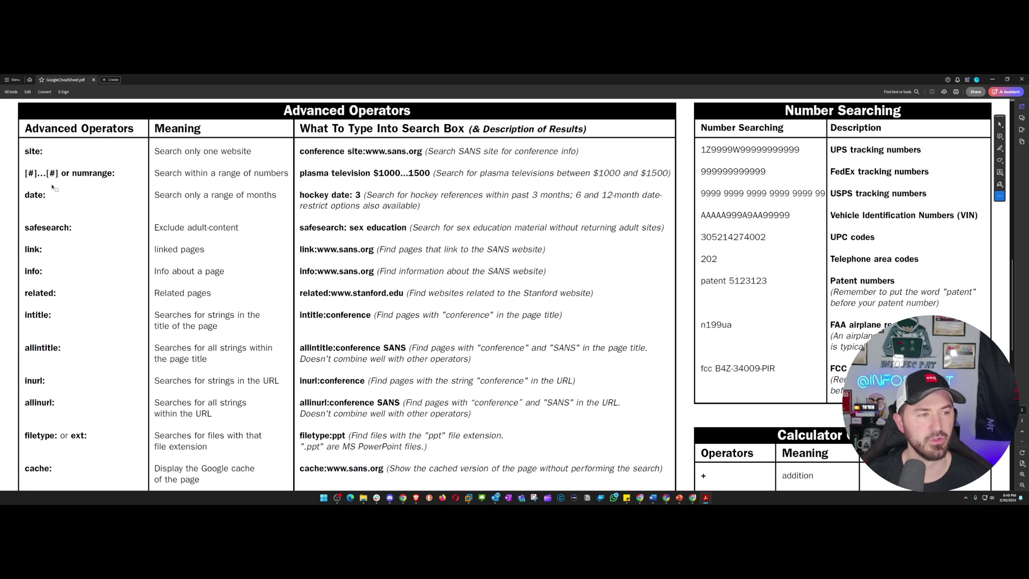
pyautogui.moveTo(44, 153); pyautogui.dragTo(23, 125)
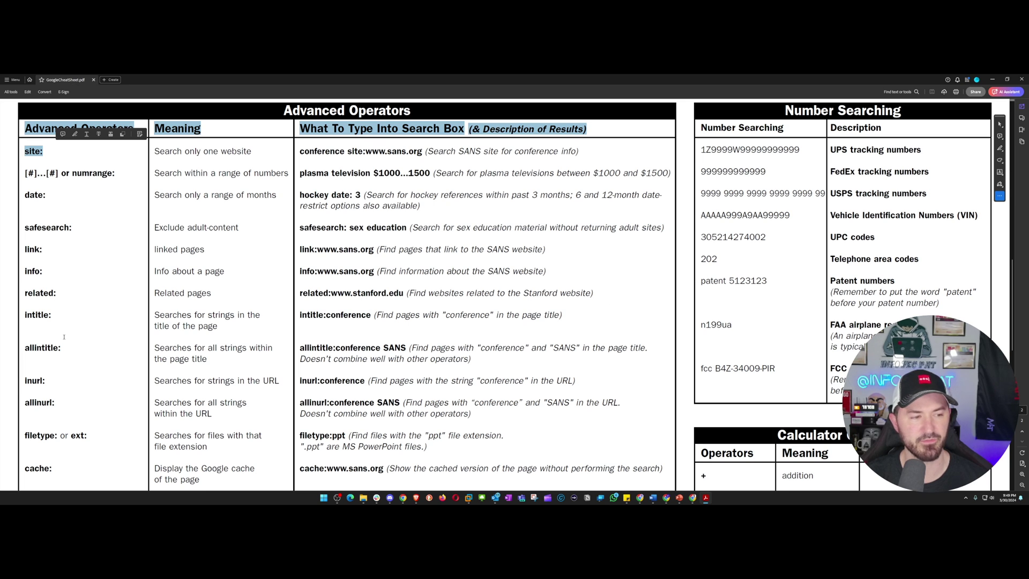
pyautogui.click(53, 199)
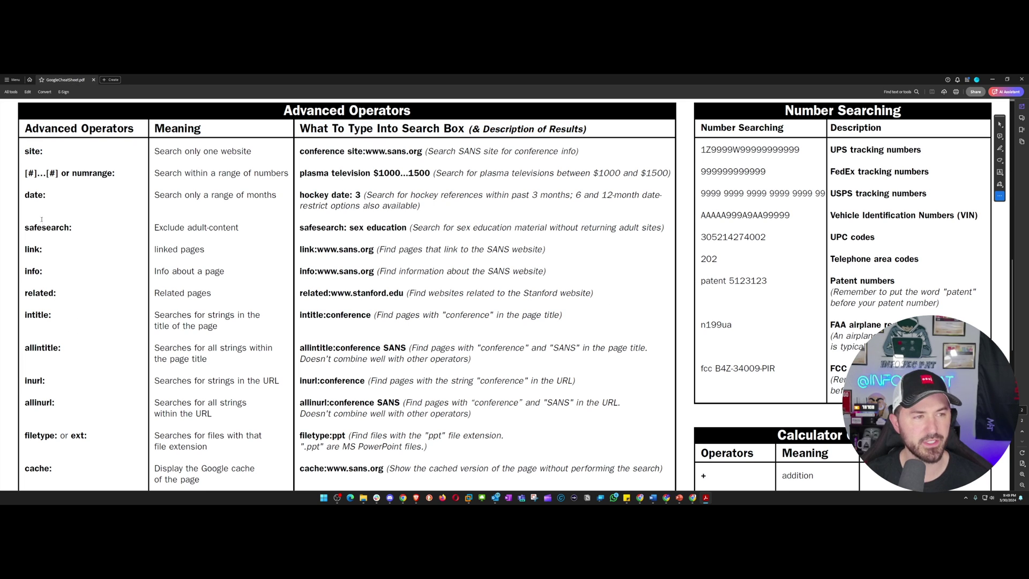
# Highlight the operator names such as site:, intitle:, inurl: and filetype: in the table.
pyautogui.scroll(-1, 40, 336)
pyautogui.moveTo(79, 355); pyautogui.dragTo(32, 161)
pyautogui.click(118, 330)
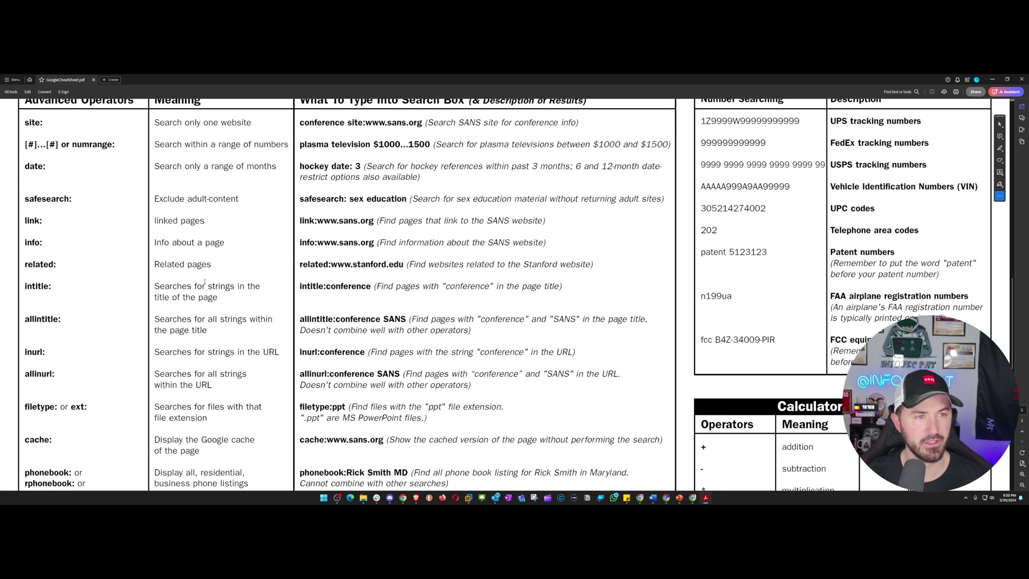
pyautogui.scroll(1, 337, 159)
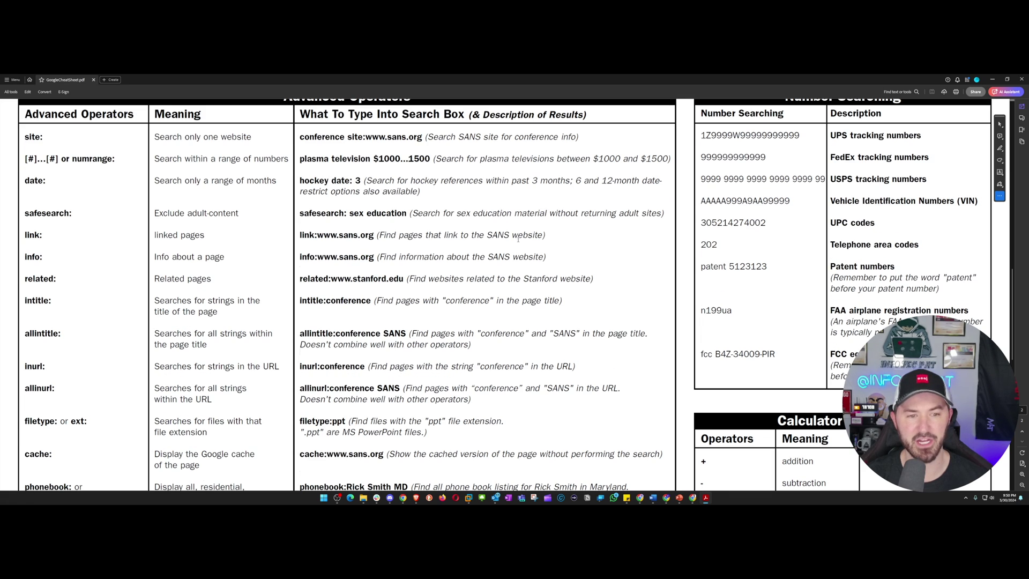
pyautogui.scroll(-1, 180, 344)
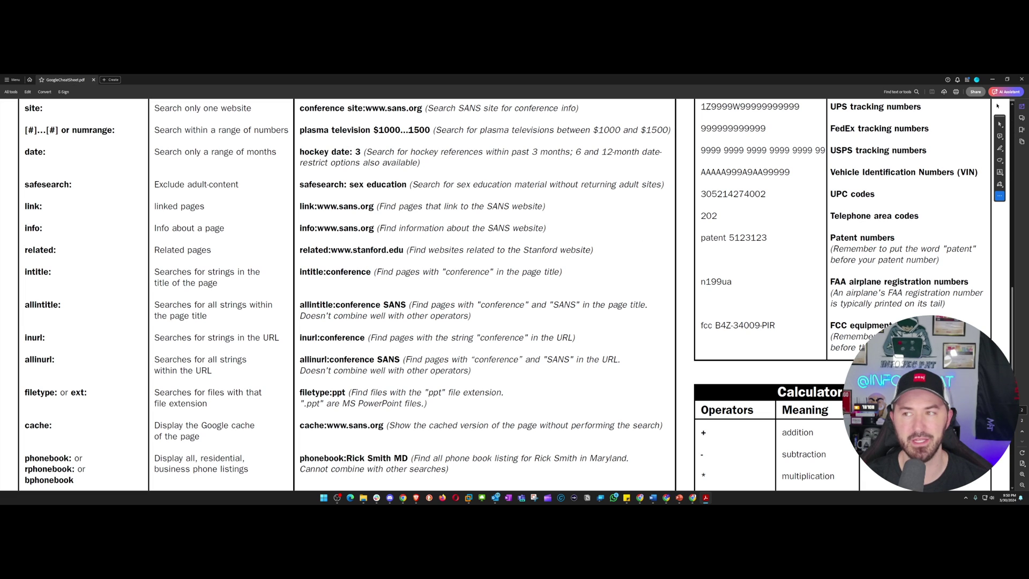
# Switch back to the browser showing the Google Hacking Database password dorks.
pyautogui.click(992, 79)
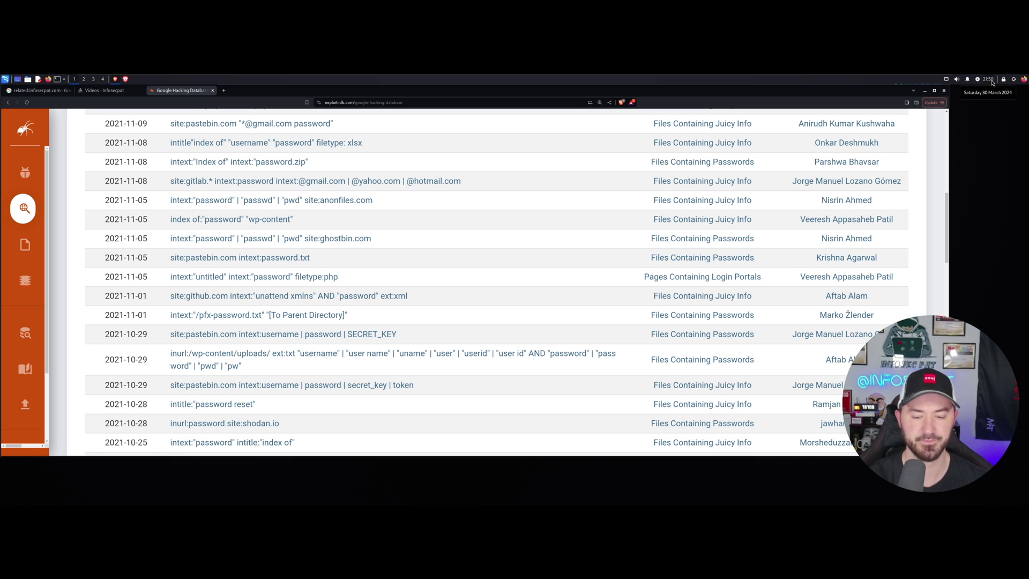